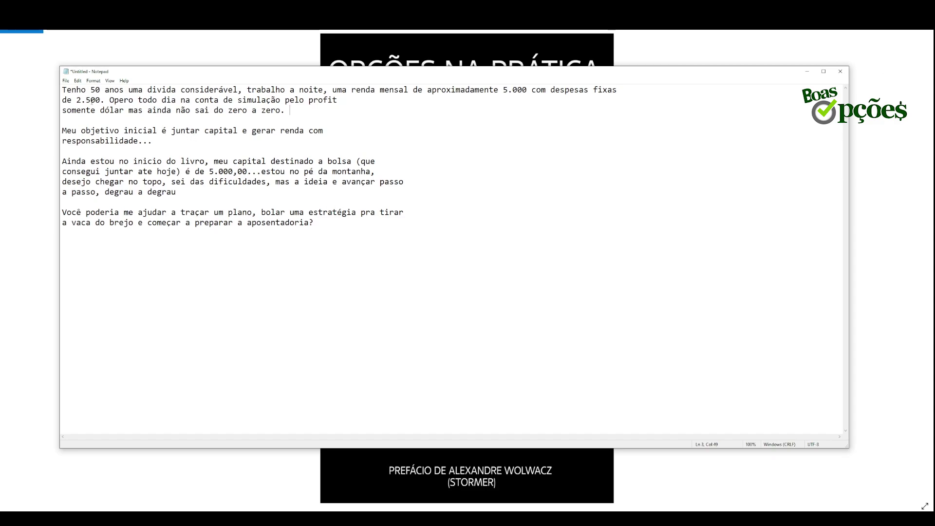
Read the message in the Notepad note, from the writer's financial situation to the closing question about preparing for retirement
{"action": "left_click_drag", "start_coordinate": [62, 90], "coordinate": [301, 173]}
{"action": "left_click_drag", "start_coordinate": [147, 223], "coordinate": [314, 223]}
{"action": "left_click", "coordinate": [320, 237]}
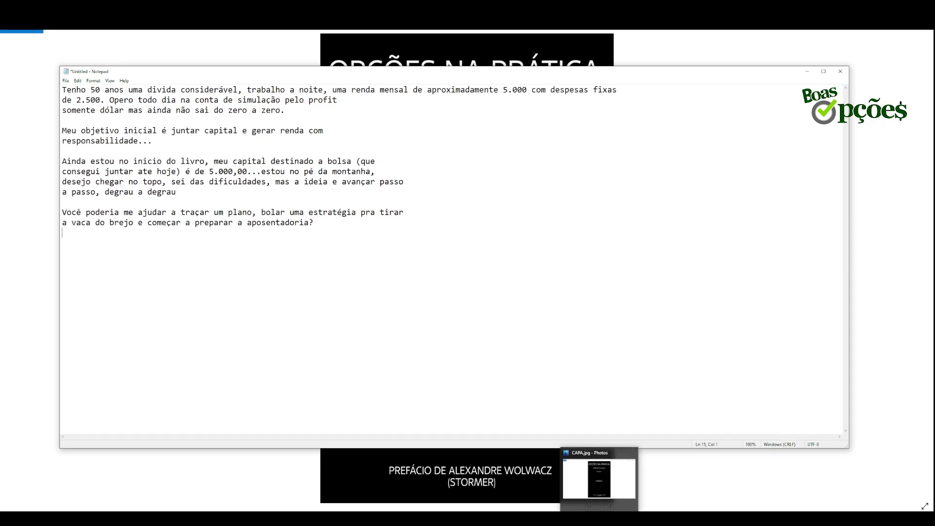
Switch to the PDF book and examine the share price and number of shares in the 2021 row of the table
{"action": "left_click", "coordinate": [564, 519]}
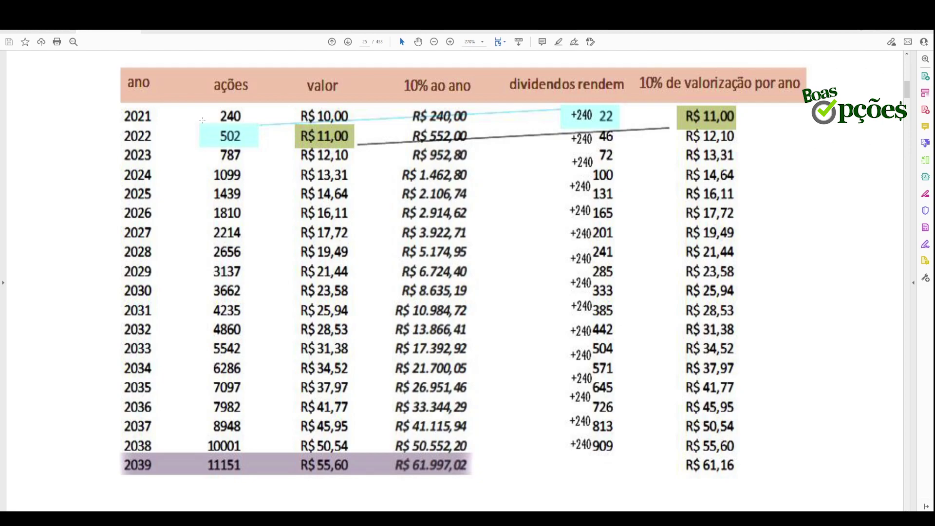
{"action": "mouse_move", "coordinate": [297, 118]}
{"action": "left_mouse_down"}
{"action": "mouse_move", "coordinate": [327, 126]}
{"action": "mouse_move", "coordinate": [305, 107]}
{"action": "mouse_move", "coordinate": [352, 124]}
{"action": "left_mouse_up"}
{"action": "left_click", "coordinate": [221, 135]}
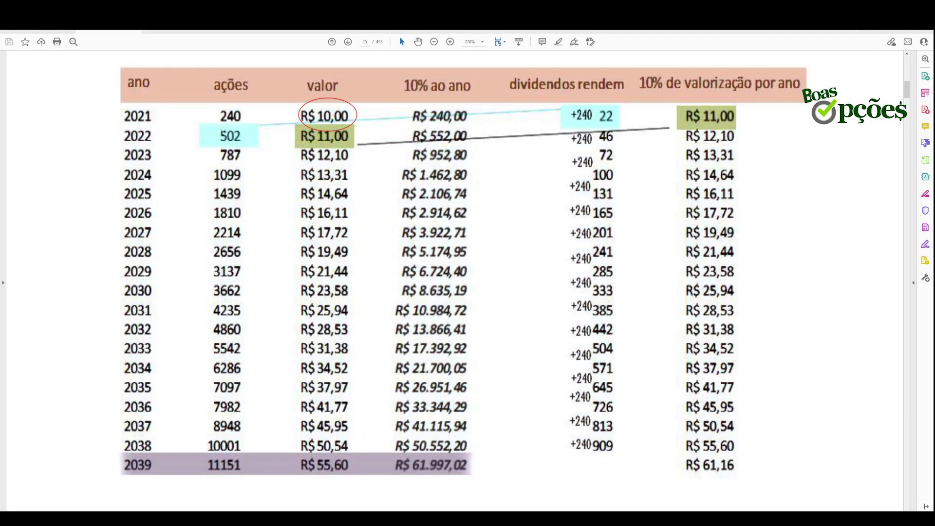
{"action": "left_click_drag", "start_coordinate": [333, 115], "coordinate": [236, 115]}
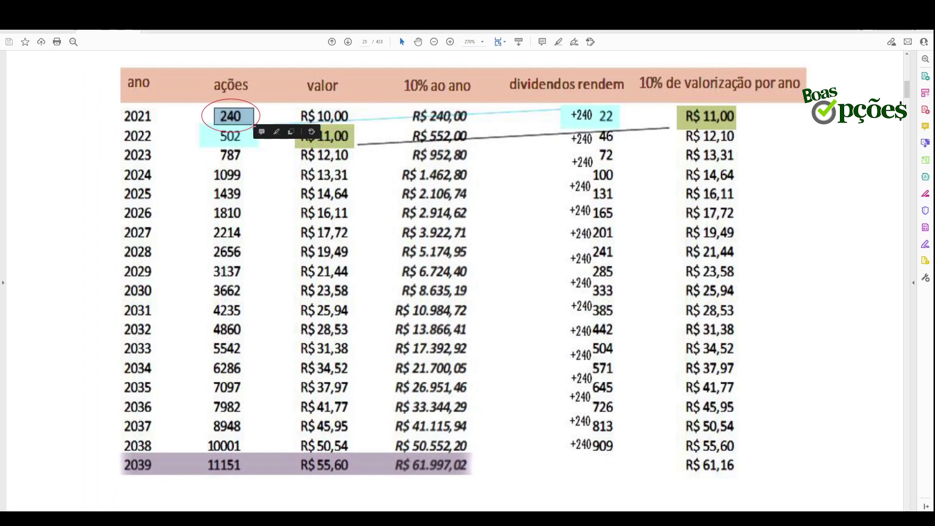
{"action": "left_click", "coordinate": [416, 139]}
{"action": "left_click", "coordinate": [418, 140]}
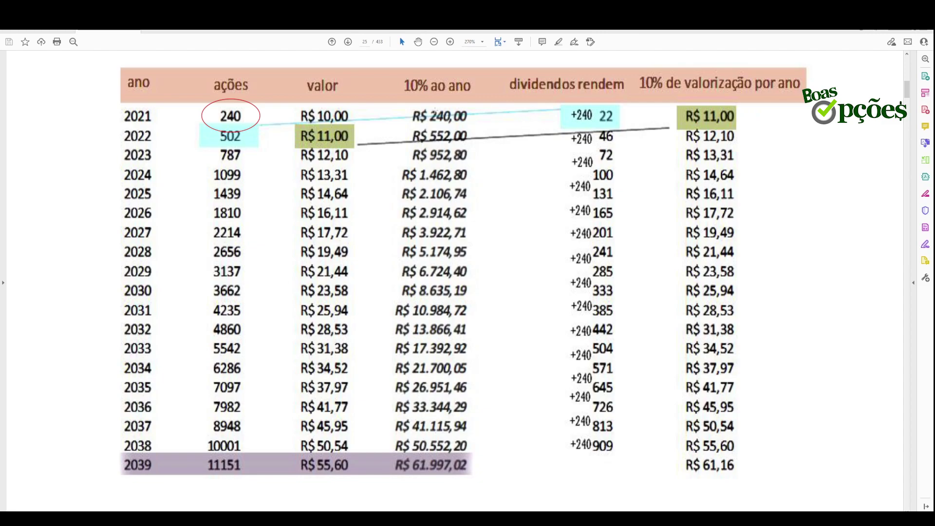
{"action": "left_click_drag", "start_coordinate": [217, 110], "coordinate": [246, 124]}
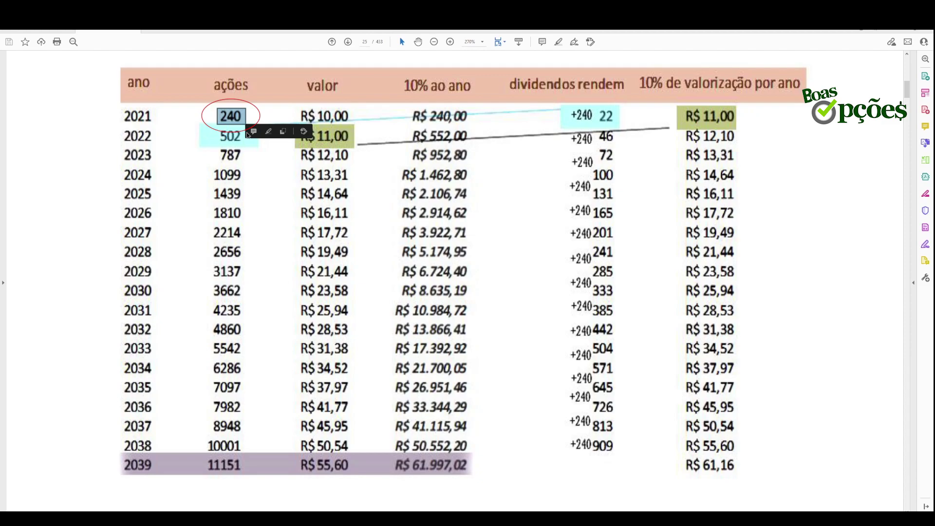
{"action": "left_click", "coordinate": [376, 182]}
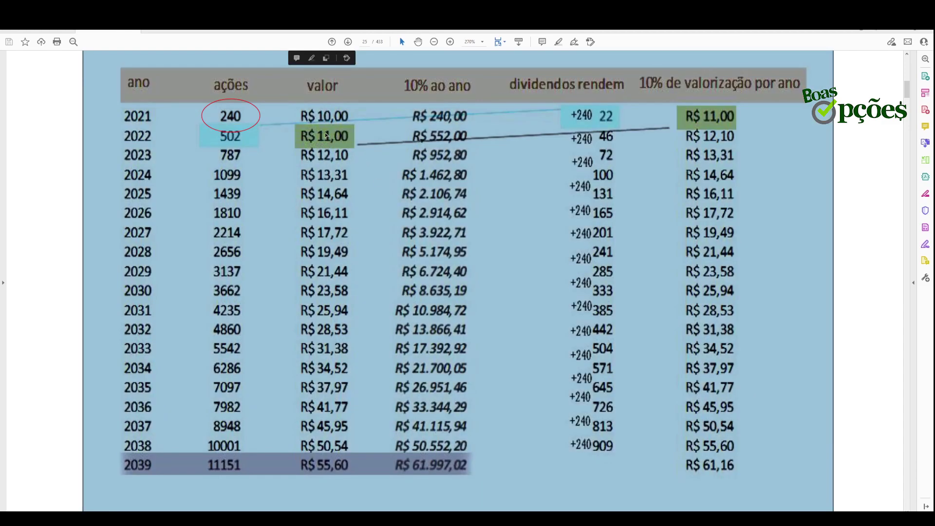
{"action": "left_click", "coordinate": [312, 178]}
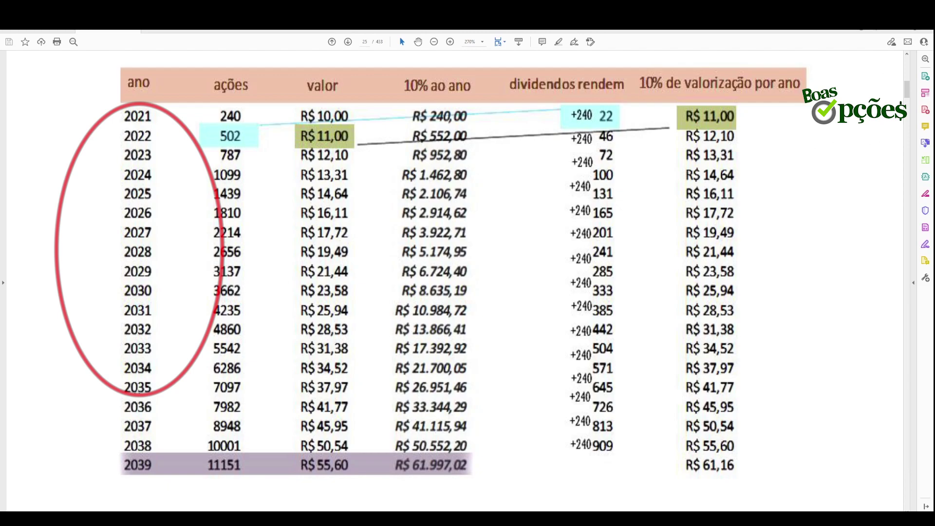
Examine the 2035 row of the table, marking the year, the 10% yearly yield and the number of shares
{"action": "left_click_drag", "start_coordinate": [113, 379], "coordinate": [165, 399]}
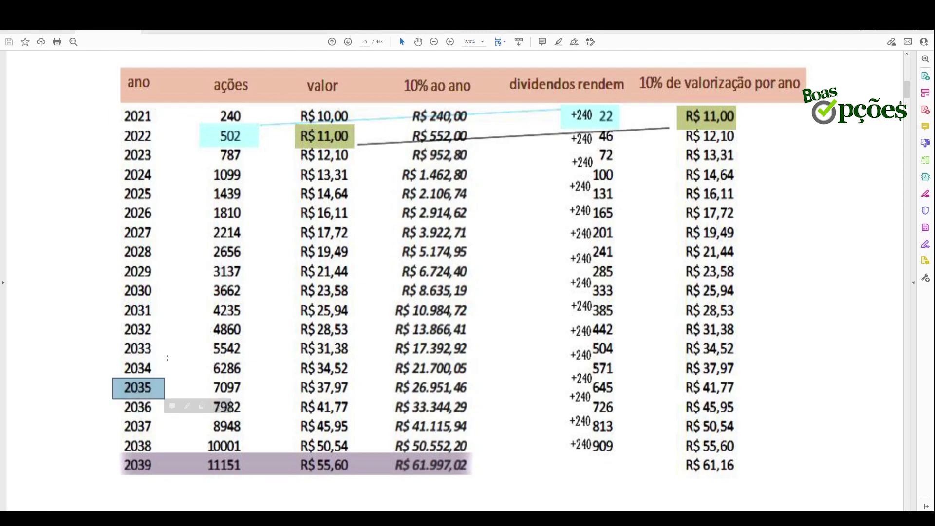
{"action": "left_click", "coordinate": [130, 395]}
{"action": "left_click", "coordinate": [130, 394]}
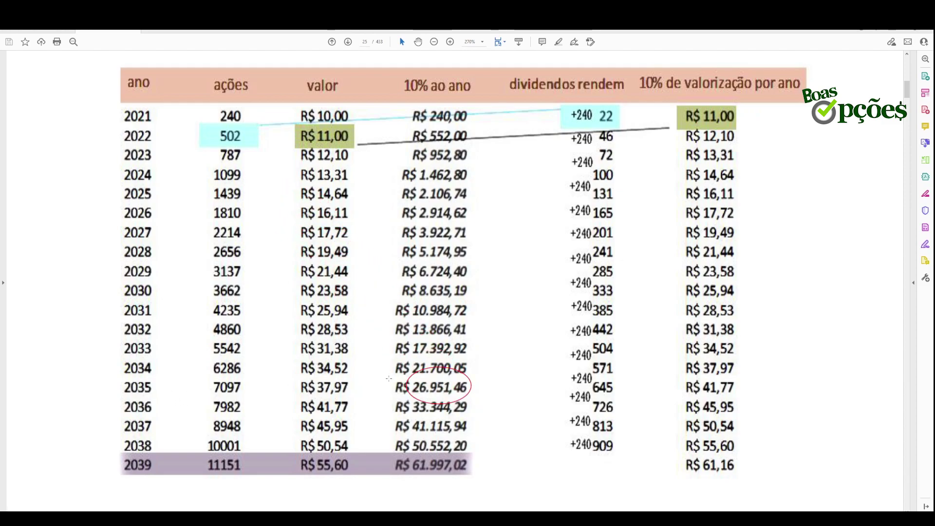
{"action": "left_click_drag", "start_coordinate": [393, 378], "coordinate": [473, 395]}
{"action": "left_click", "coordinate": [210, 380]}
{"action": "left_click_drag", "start_coordinate": [210, 381], "coordinate": [244, 398]}
{"action": "left_click", "coordinate": [257, 383]}
{"action": "key", "text": "e"}
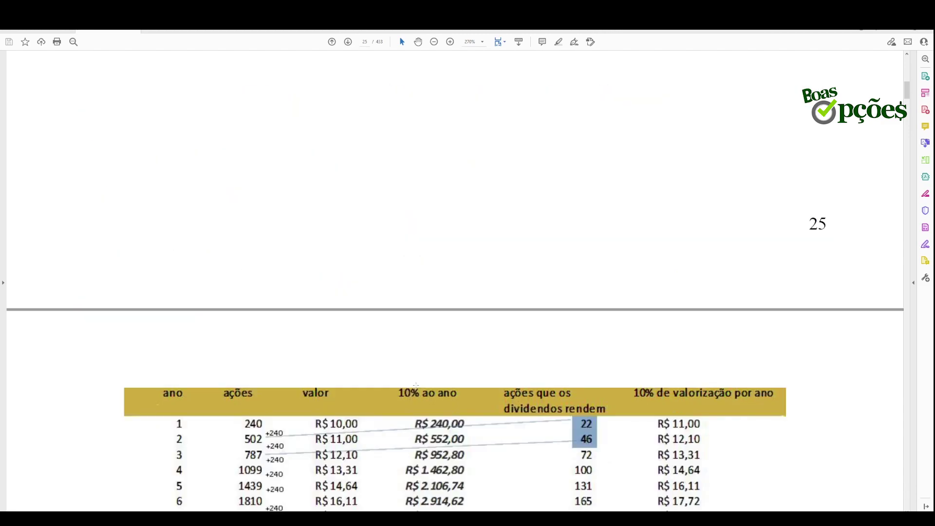
Go to the 30-year table that includes options and highlight the "9% AO ANO" text in its OPÇÕES heading
{"action": "scroll", "coordinate": [415, 385], "scroll_direction": "down", "scroll_amount": 5}
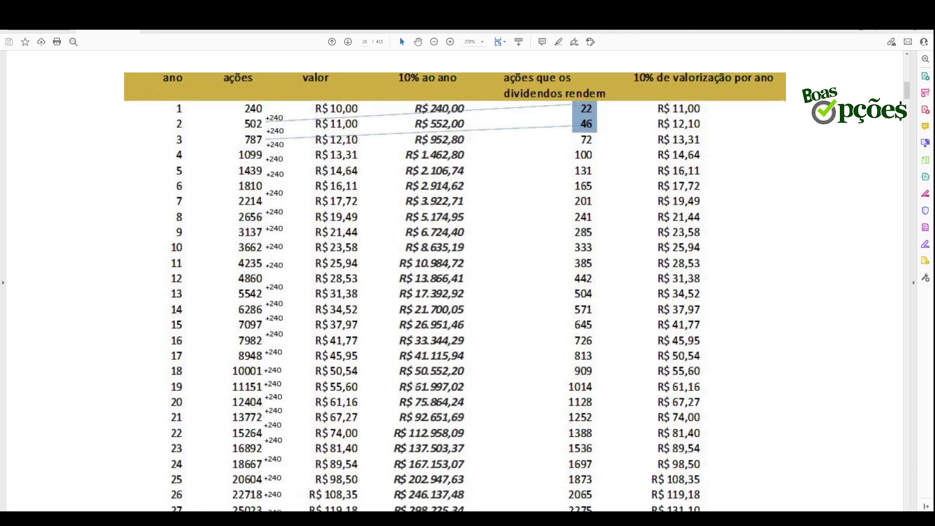
{"action": "scroll", "coordinate": [416, 386], "scroll_direction": "down", "scroll_amount": 15}
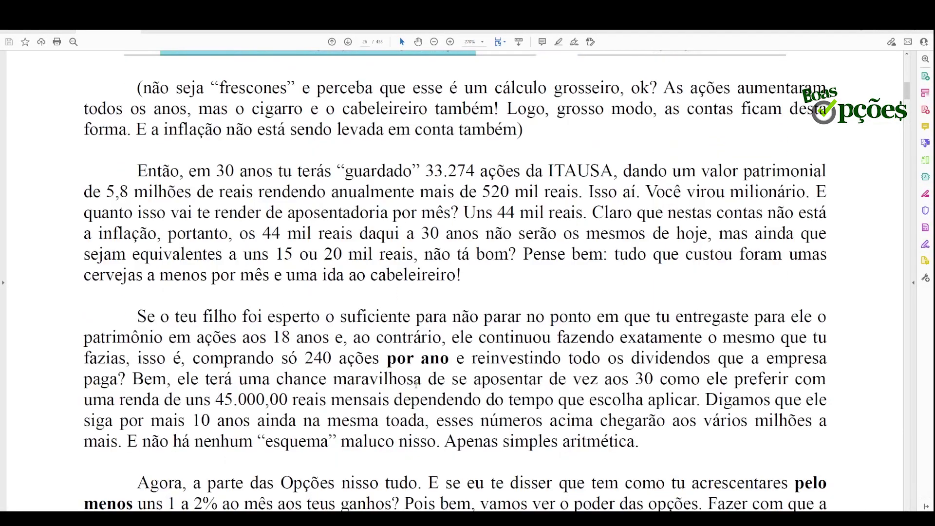
{"action": "scroll", "coordinate": [416, 385], "scroll_direction": "down", "scroll_amount": 3}
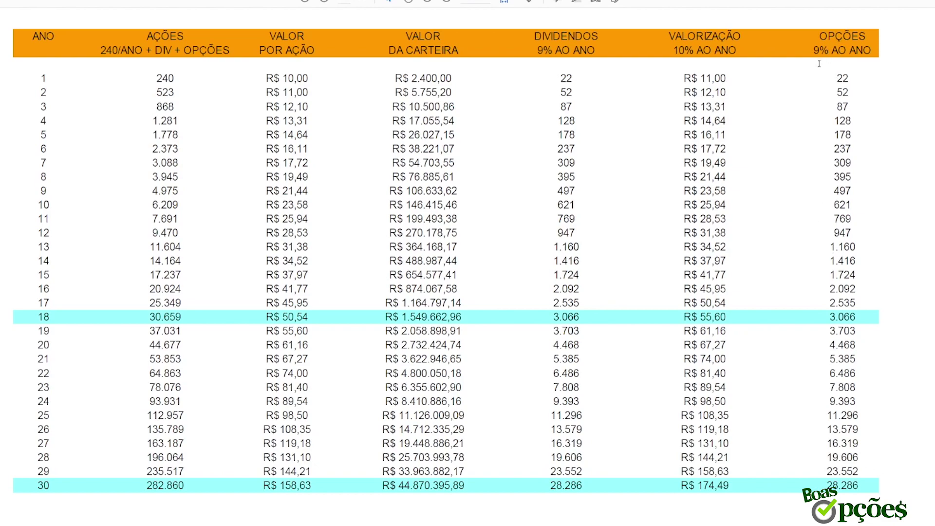
{"action": "left_click_drag", "start_coordinate": [811, 46], "coordinate": [871, 52]}
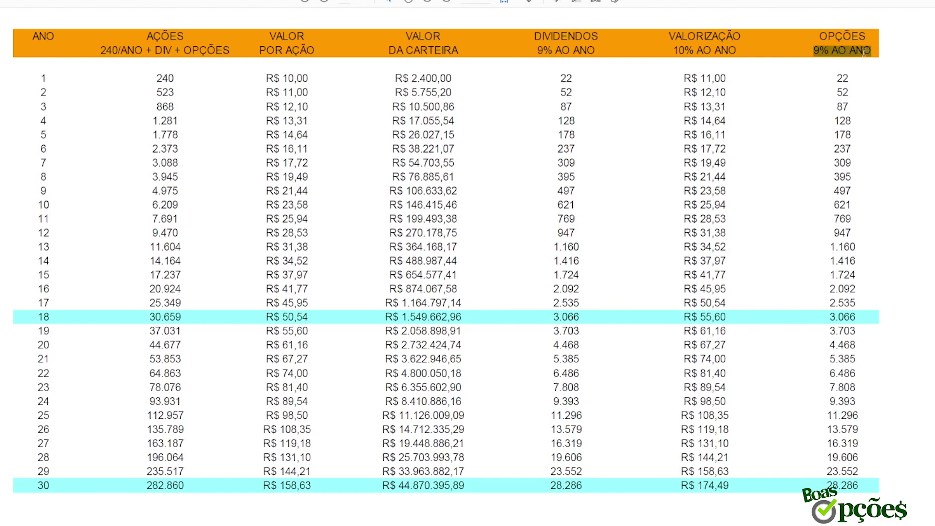
{"action": "left_click", "coordinate": [817, 112]}
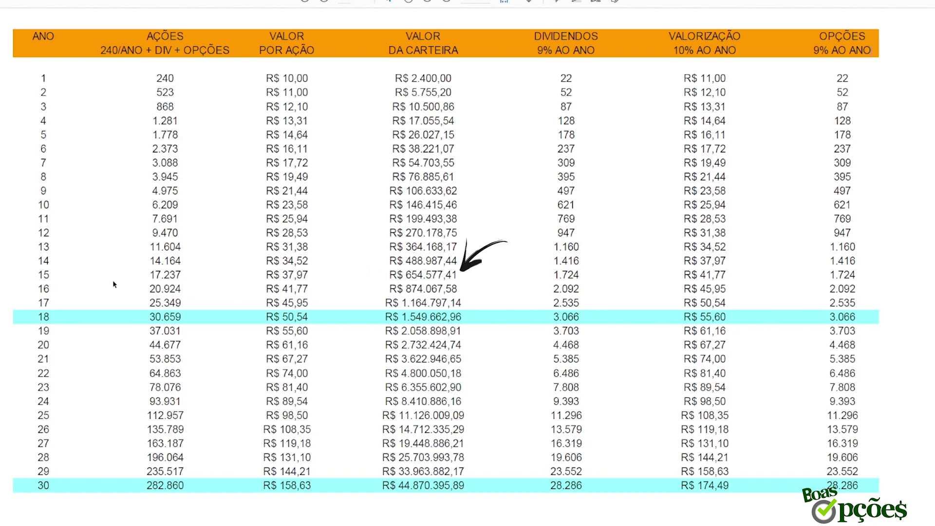
Highlight the year 15 amount in the VALOR DA CARTEIRA column to examine it
{"action": "left_click_drag", "start_coordinate": [390, 276], "coordinate": [458, 276]}
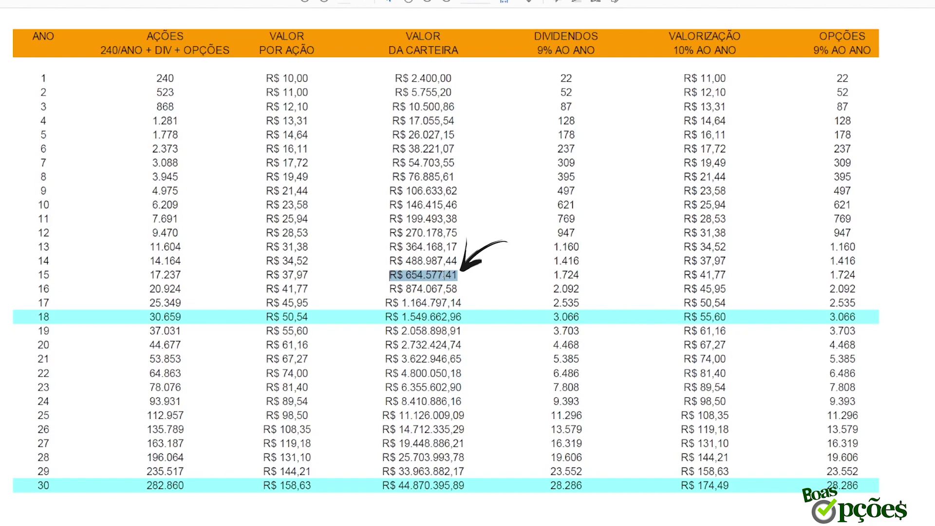
{"action": "left_click", "coordinate": [418, 294]}
{"action": "left_click_drag", "start_coordinate": [389, 274], "coordinate": [458, 275]}
{"action": "left_click", "coordinate": [443, 292]}
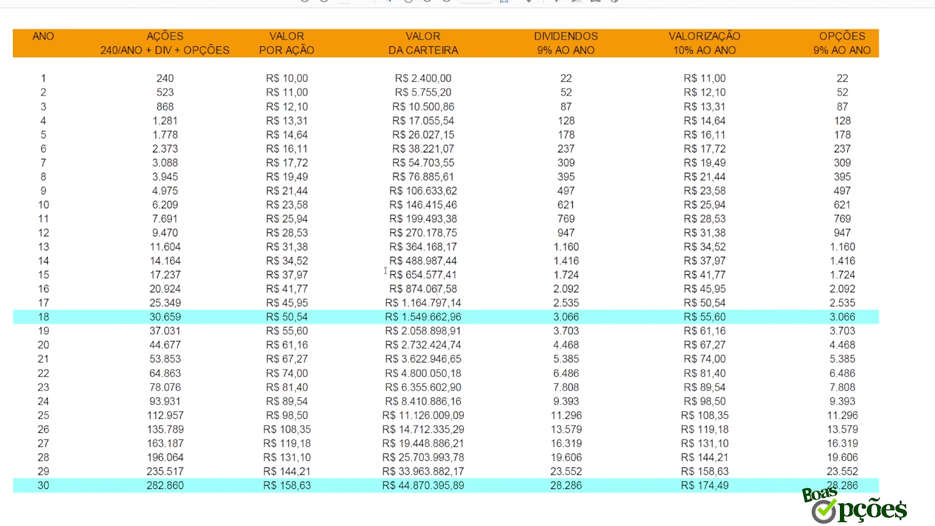
{"action": "left_click_drag", "start_coordinate": [390, 275], "coordinate": [457, 275]}
{"action": "left_click", "coordinate": [473, 215]}
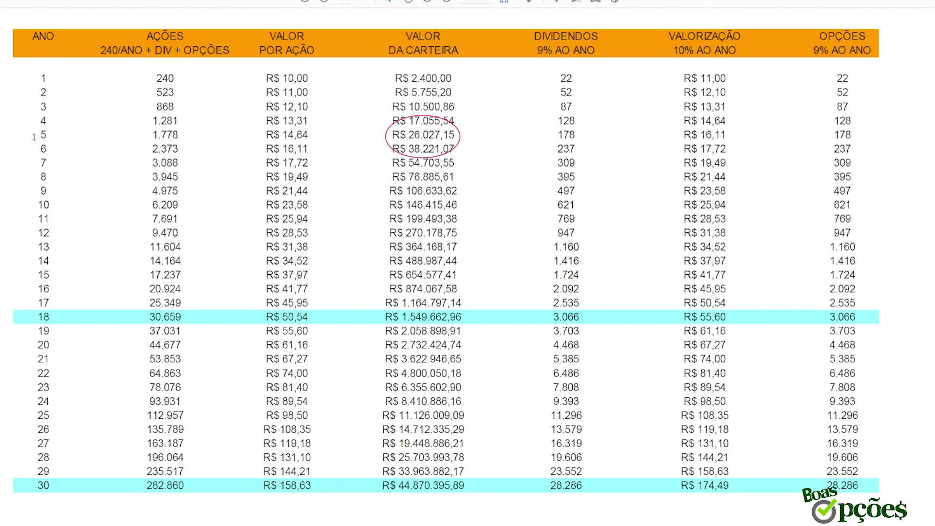
Compare the year 5 and year 15 rows by highlighting each one from the year through the portfolio value
{"action": "key", "text": "ctrl+shift+Home"}
{"action": "left_click", "coordinate": [441, 135], "text": "shift"}
{"action": "left_click_drag", "start_coordinate": [440, 134], "coordinate": [463, 133]}
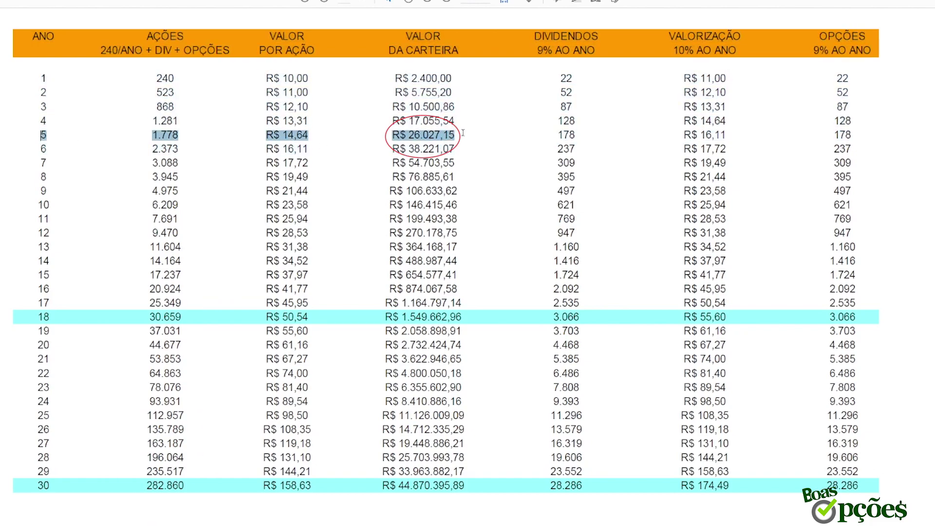
{"action": "left_click", "coordinate": [444, 246]}
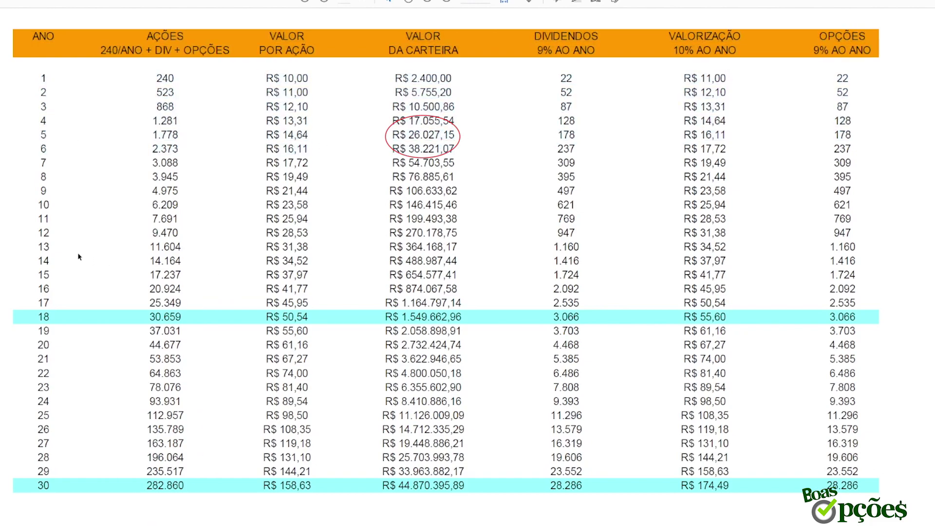
{"action": "left_click_drag", "start_coordinate": [37, 272], "coordinate": [459, 274]}
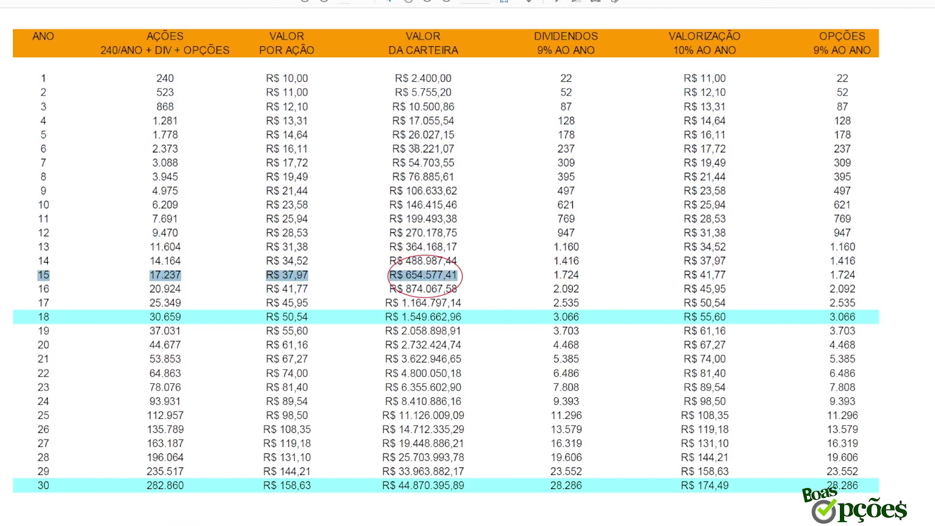
{"action": "left_click", "coordinate": [392, 194]}
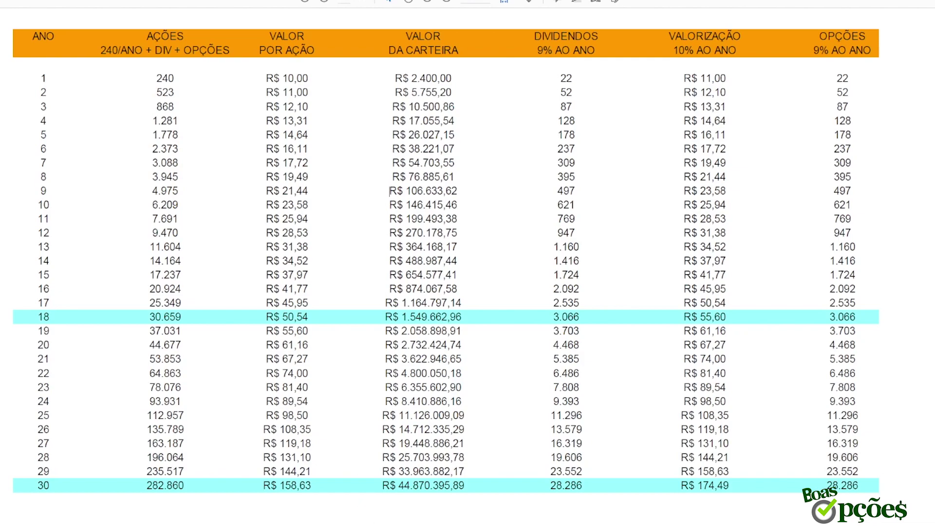
Switch to the Mobills compound interest calculator in the browser and check its Valor inicial field
{"action": "key", "text": "alt+Tab"}
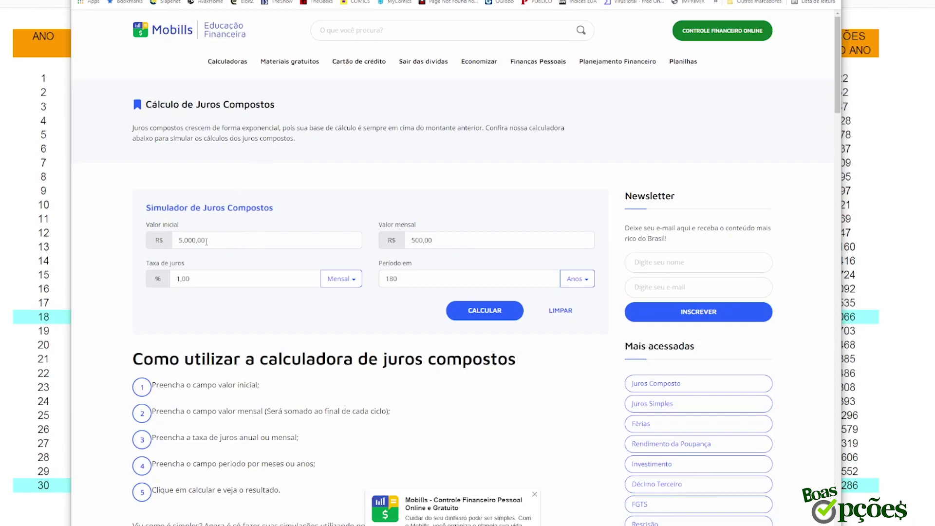
{"action": "left_click_drag", "start_coordinate": [214, 239], "coordinate": [172, 238]}
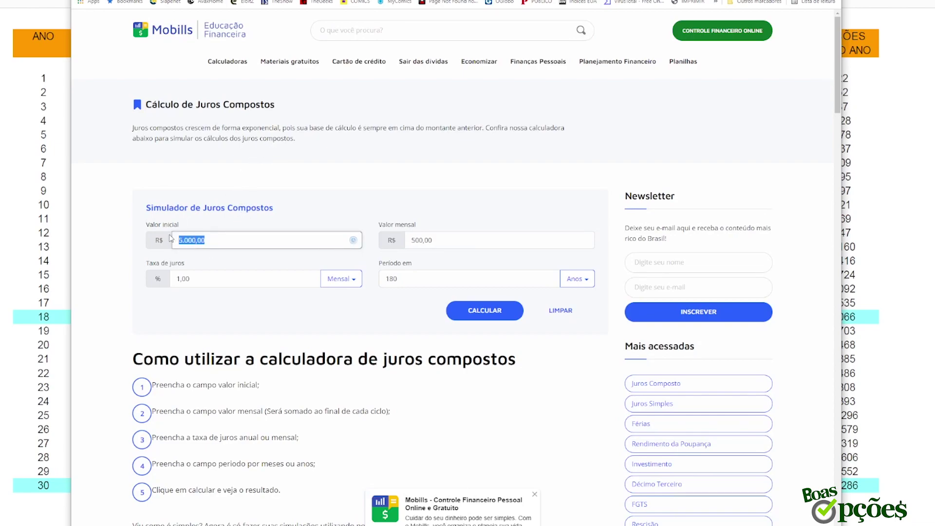
{"action": "left_click", "coordinate": [21, 109]}
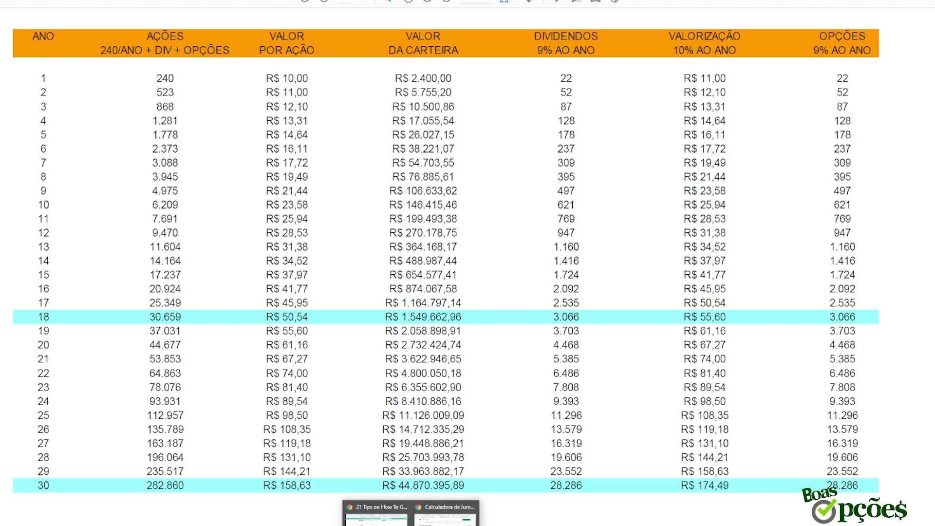
{"action": "left_click", "coordinate": [445, 508]}
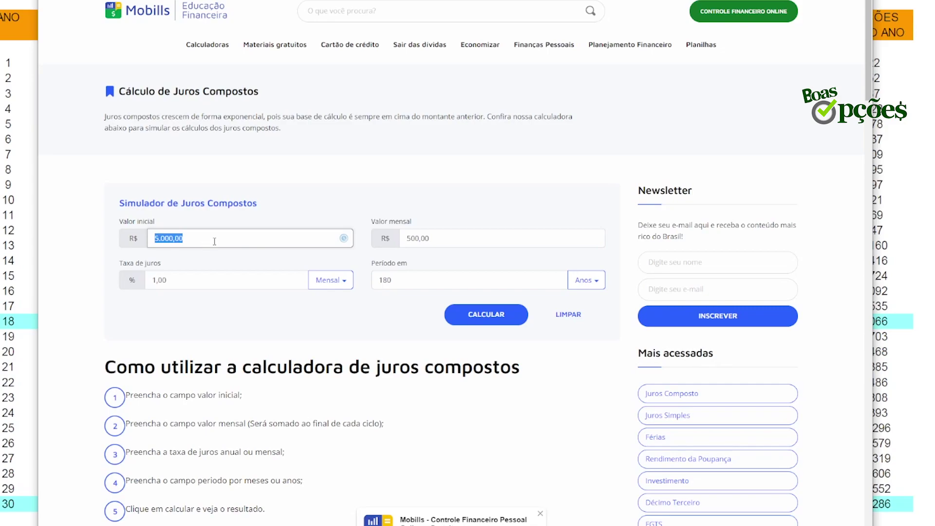
Review the calculator's monthly contribution, interest rate and period fields
{"action": "left_click", "coordinate": [433, 242]}
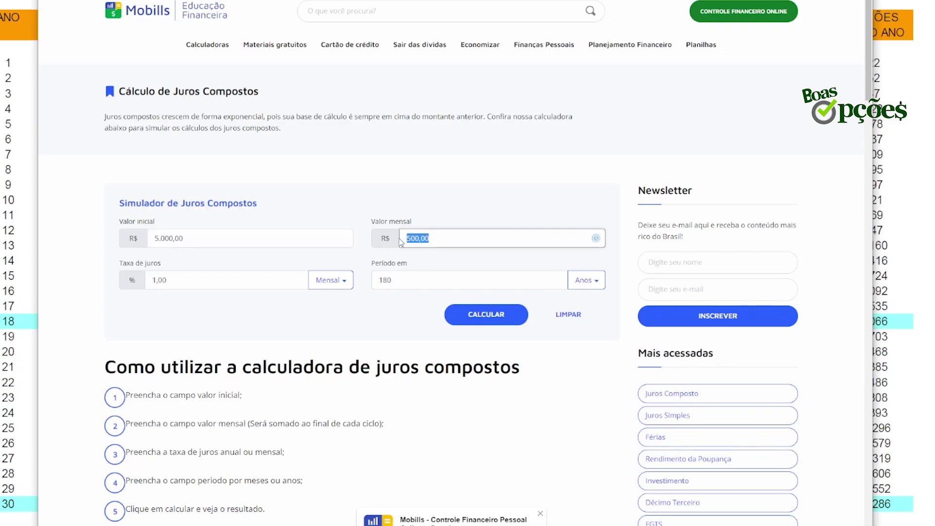
{"action": "left_click_drag", "start_coordinate": [178, 285], "coordinate": [142, 287]}
{"action": "left_click", "coordinate": [143, 324]}
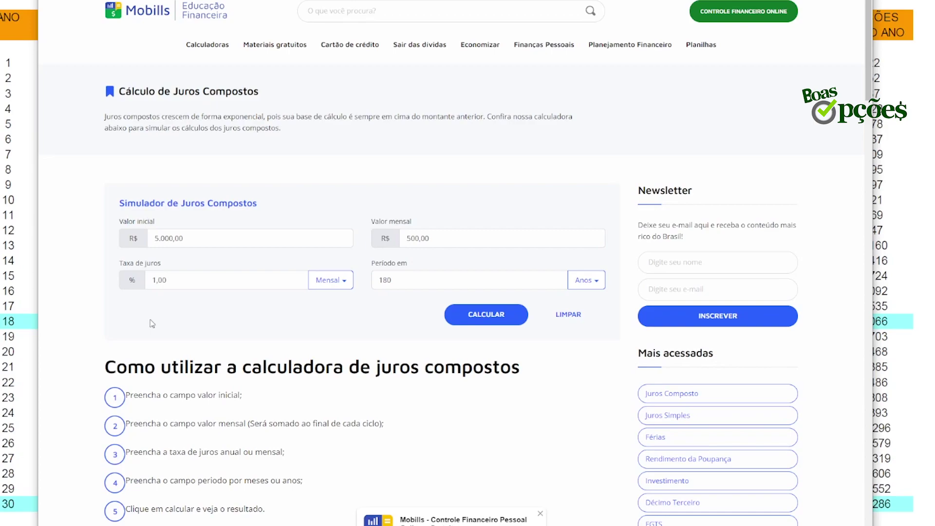
{"action": "double_click", "coordinate": [395, 282]}
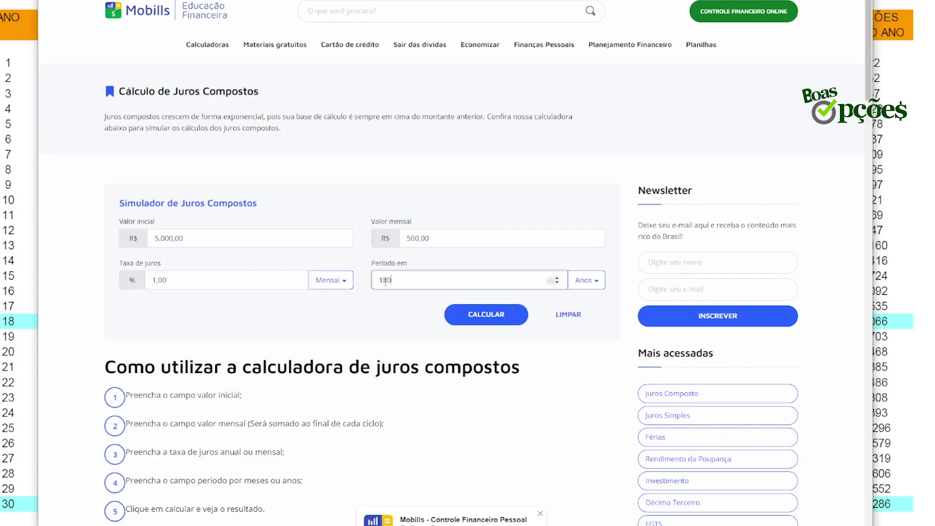
{"action": "left_click", "coordinate": [382, 330]}
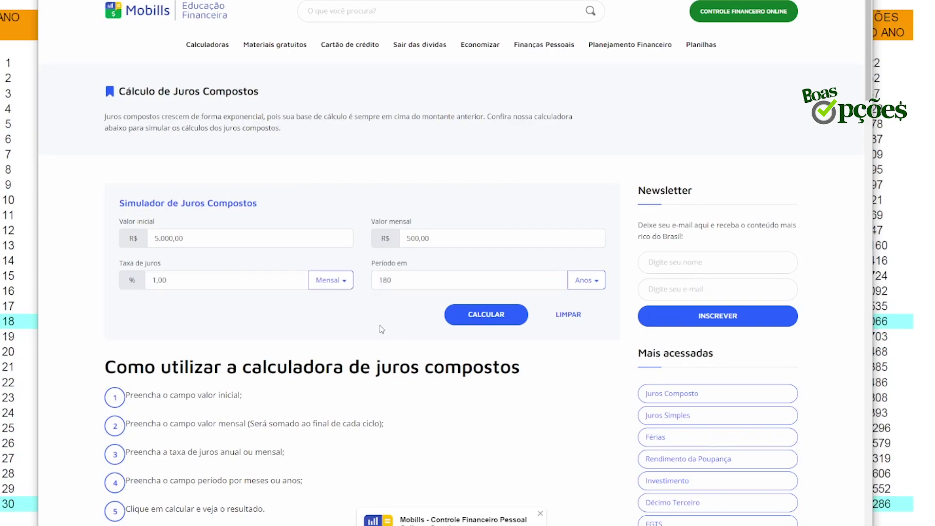
Calculate the compound interest for 180 years, change the period unit to Meses and recalculate
{"action": "left_click", "coordinate": [487, 315]}
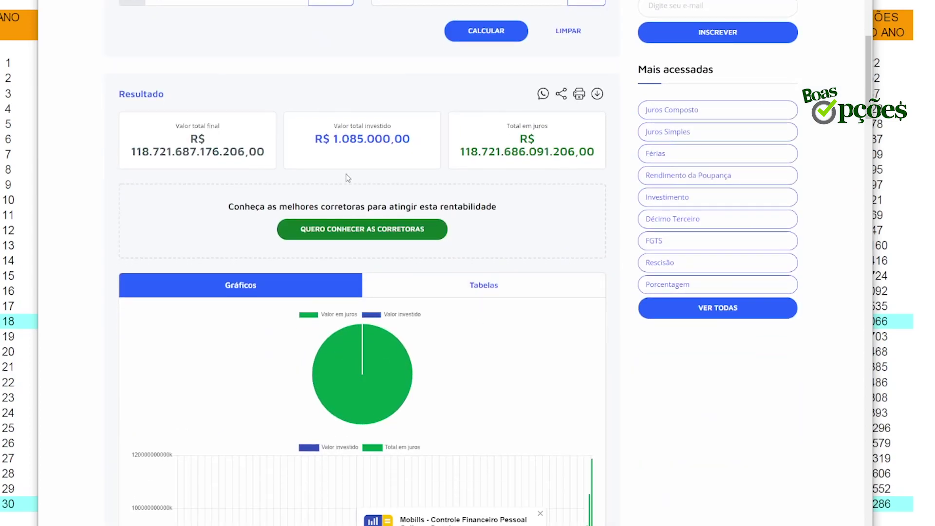
{"action": "scroll", "coordinate": [348, 178], "scroll_direction": "up", "scroll_amount": 3}
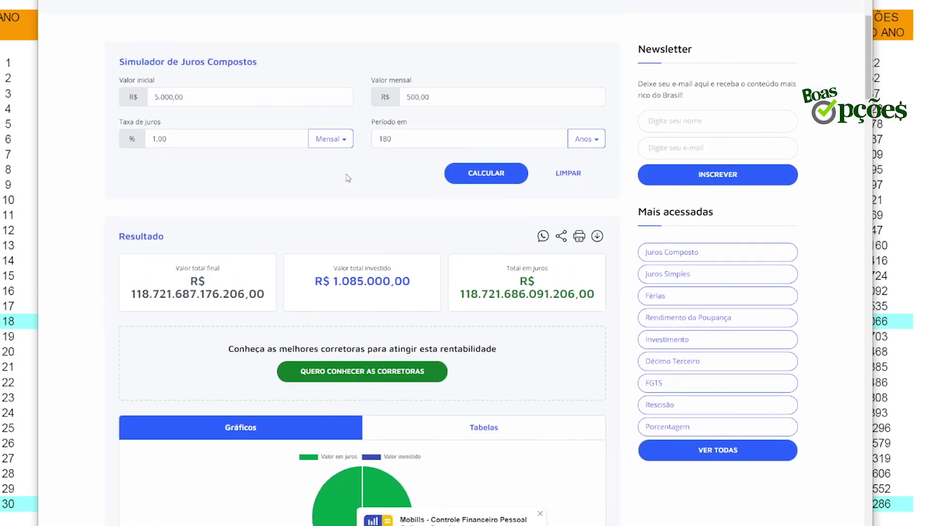
{"action": "left_click", "coordinate": [580, 141]}
{"action": "left_click", "coordinate": [555, 177]}
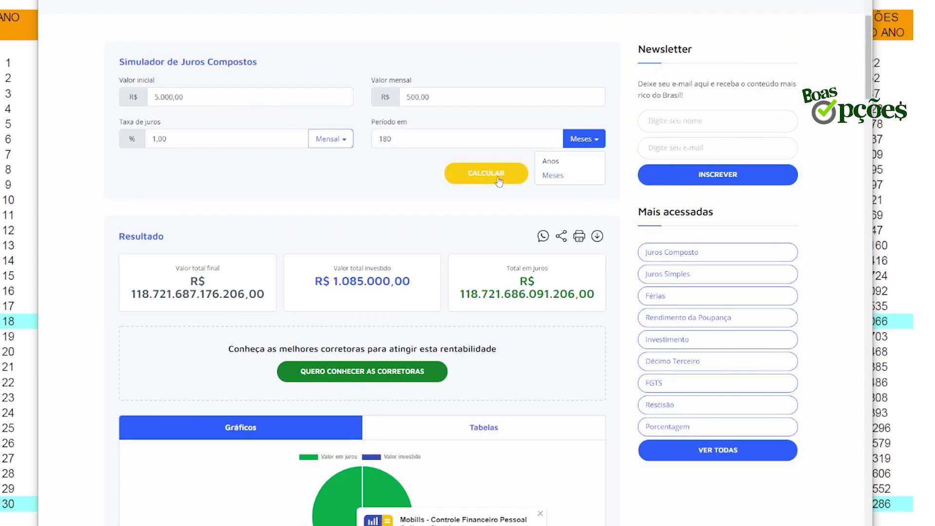
{"action": "left_click", "coordinate": [469, 177]}
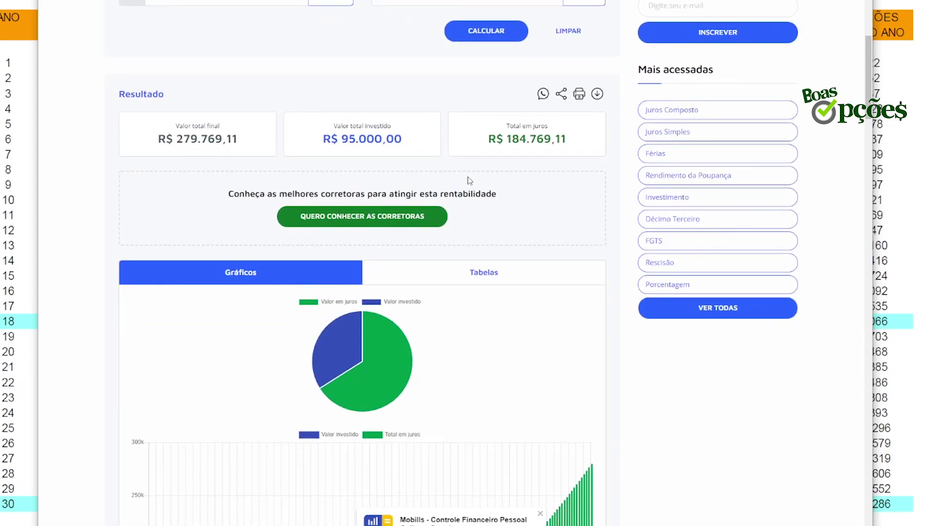
Review the 180-month result by highlighting the Valor total final amount and checking the period field
{"action": "scroll", "coordinate": [469, 180], "scroll_direction": "up", "scroll_amount": 4}
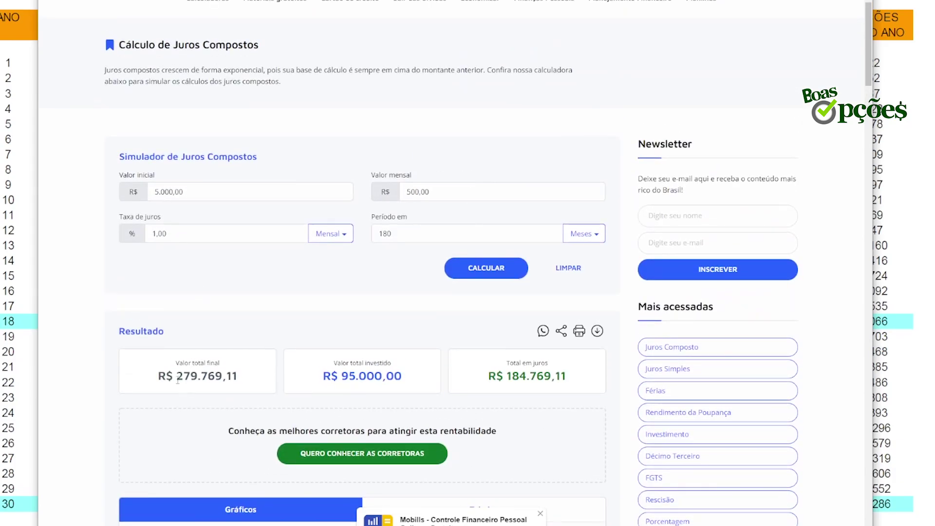
{"action": "left_click_drag", "start_coordinate": [156, 378], "coordinate": [240, 377]}
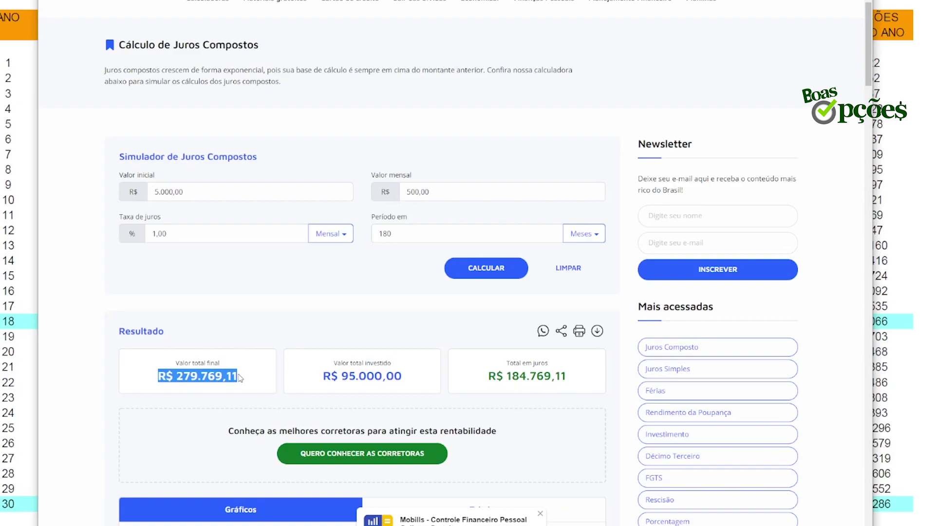
{"action": "left_click", "coordinate": [234, 340]}
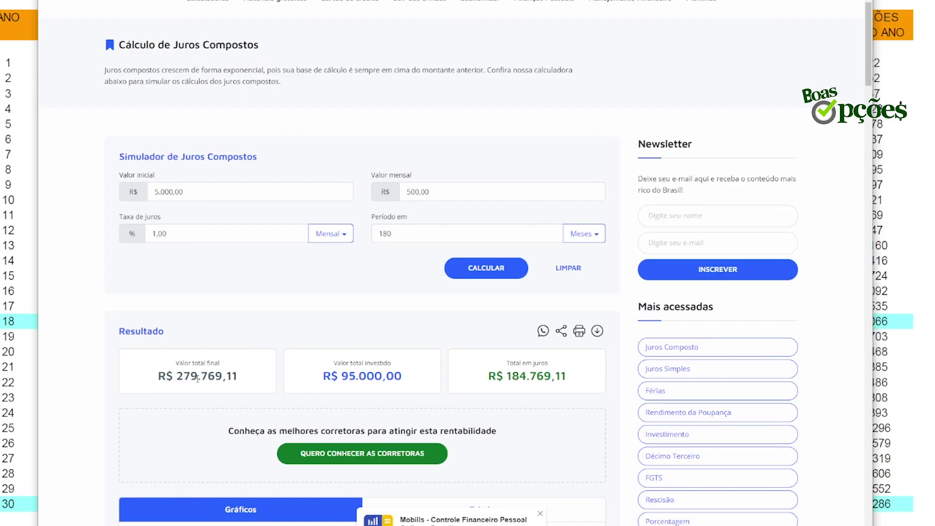
{"action": "mouse_move", "coordinate": [388, 234]}
{"action": "left_mouse_down"}
{"action": "mouse_move", "coordinate": [375, 233]}
{"action": "mouse_move", "coordinate": [400, 232]}
{"action": "left_mouse_up"}
{"action": "left_click", "coordinate": [396, 238]}
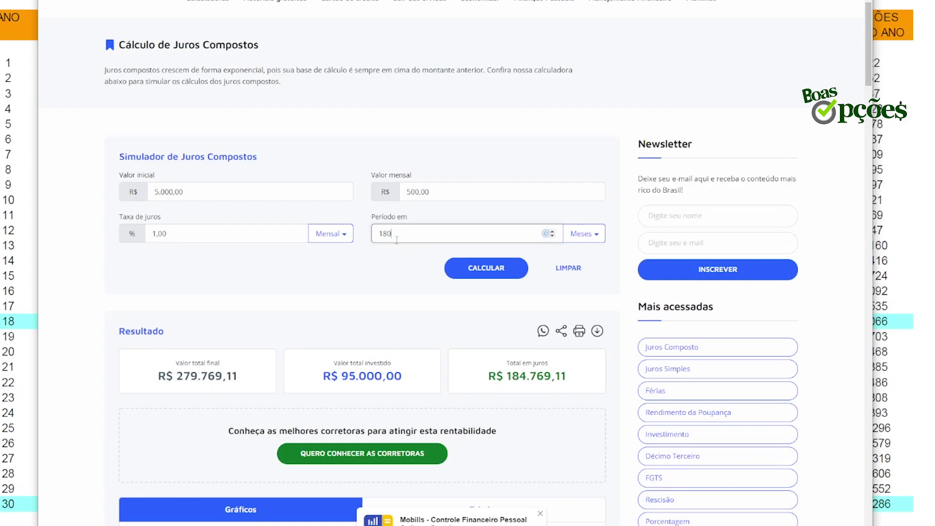
{"action": "left_click_drag", "start_coordinate": [158, 376], "coordinate": [244, 376]}
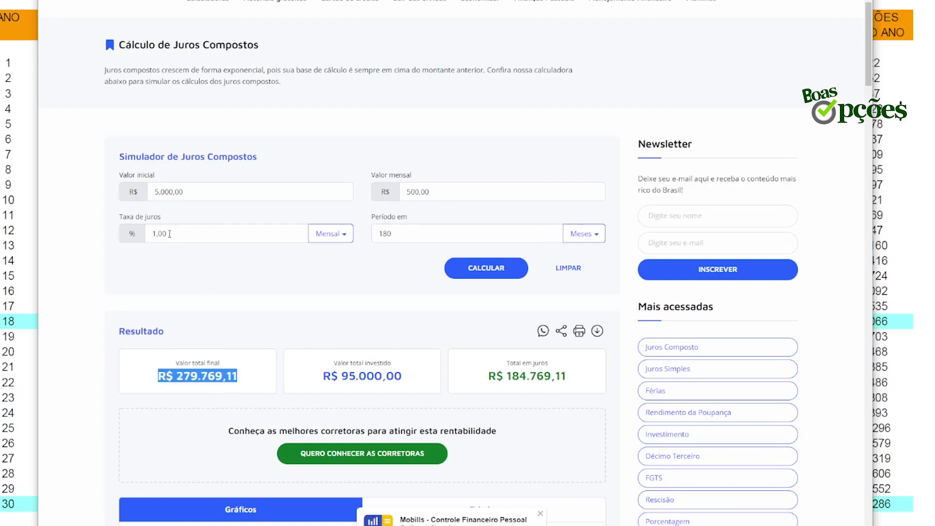
{"action": "left_click", "coordinate": [205, 371]}
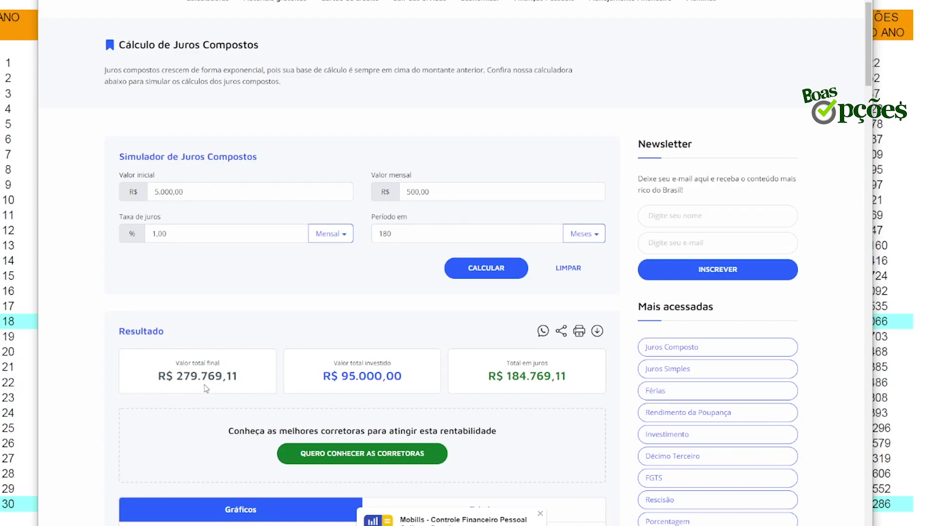
Set the monthly interest rate to 2,00% and highlight the Valor mensal contribution
{"action": "left_click_drag", "start_coordinate": [168, 233], "coordinate": [146, 231]}
{"action": "type", "text": "2,00"}
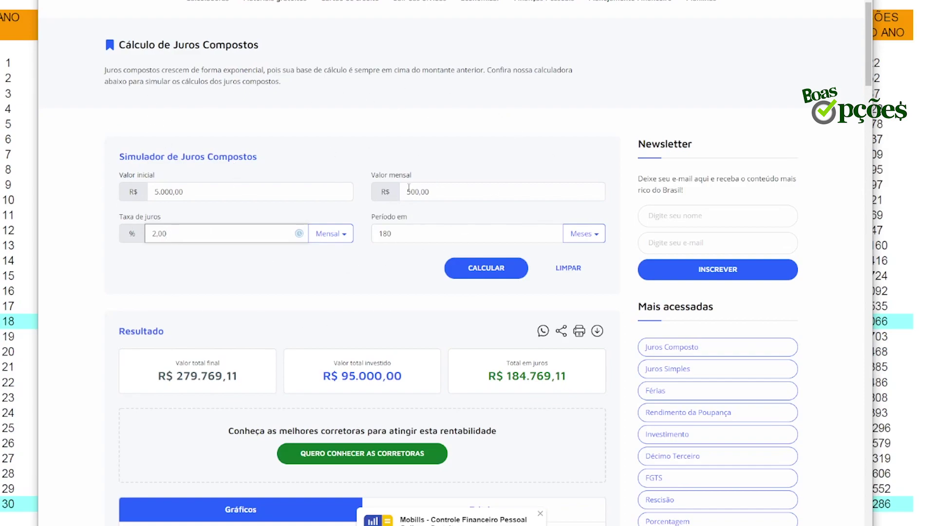
{"action": "left_click_drag", "start_coordinate": [434, 192], "coordinate": [397, 194]}
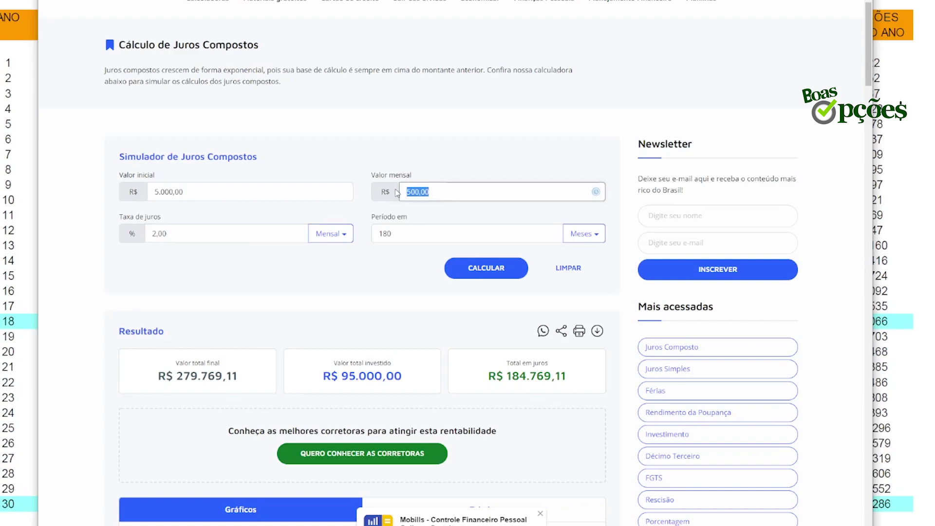
{"action": "left_click", "coordinate": [443, 195]}
{"action": "left_click_drag", "start_coordinate": [435, 192], "coordinate": [395, 191]}
{"action": "left_click", "coordinate": [390, 191]}
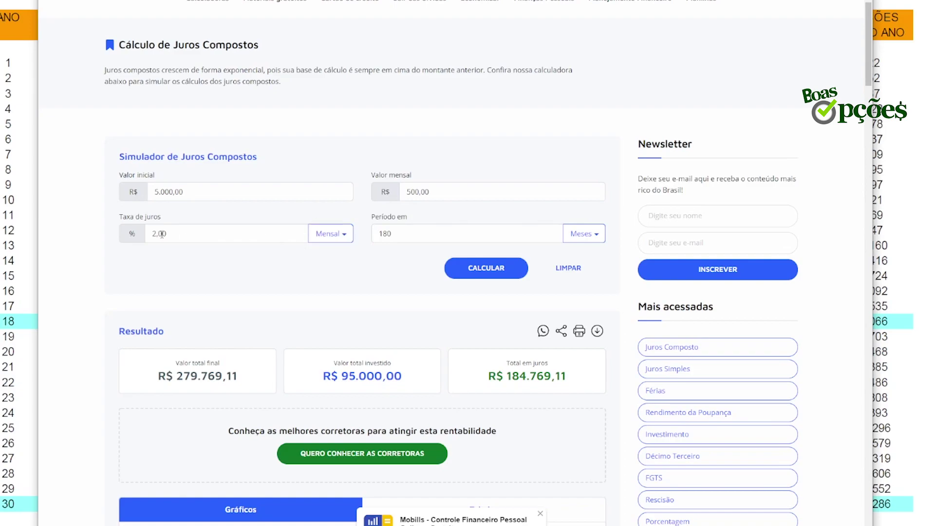
Set the monthly interest rate to 1,50% and recalculate the compound interest over 180 months
{"action": "left_click", "coordinate": [182, 235]}
{"action": "left_click", "coordinate": [166, 271]}
{"action": "left_click", "coordinate": [172, 239]}
{"action": "type", "text": "0,15"}
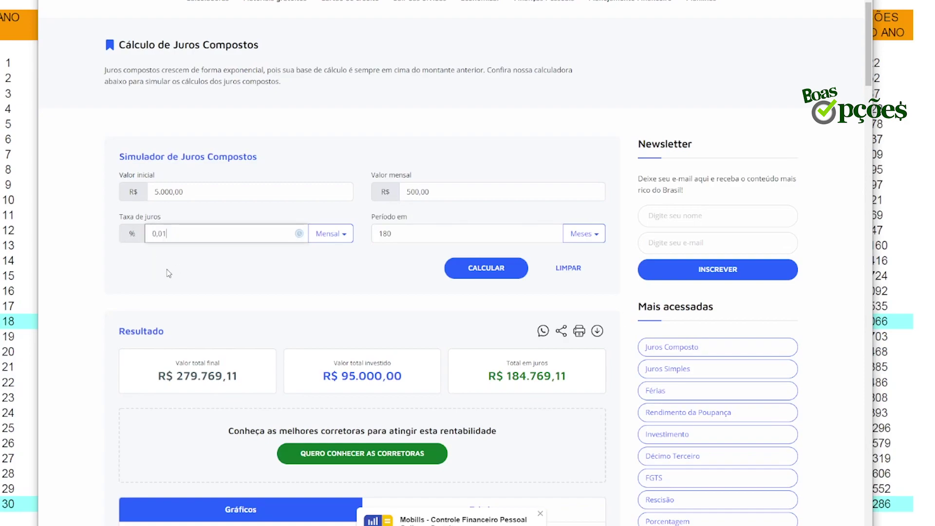
{"action": "type", "text": "00"}
{"action": "key", "text": "BackSpace"}
{"action": "left_click_drag", "start_coordinate": [239, 377], "coordinate": [159, 371]}
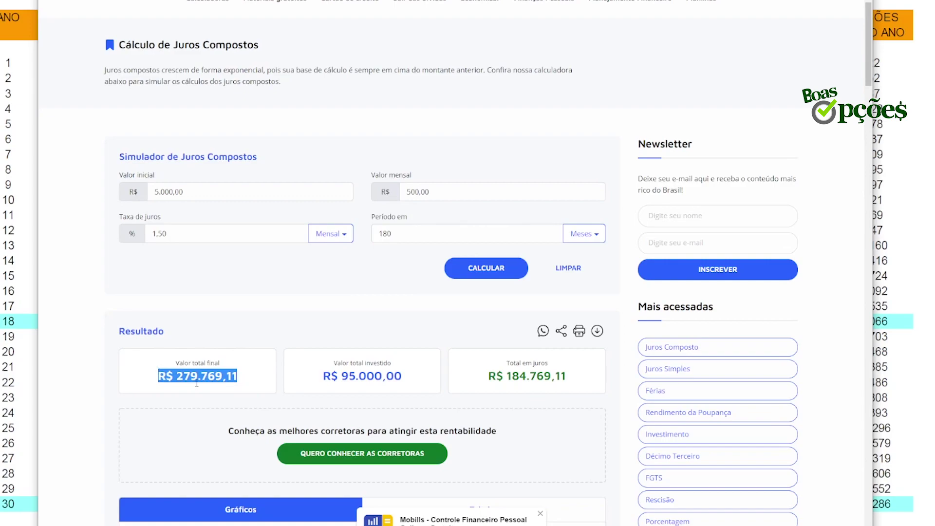
{"action": "left_click_drag", "start_coordinate": [234, 377], "coordinate": [160, 374]}
{"action": "left_click", "coordinate": [361, 342]}
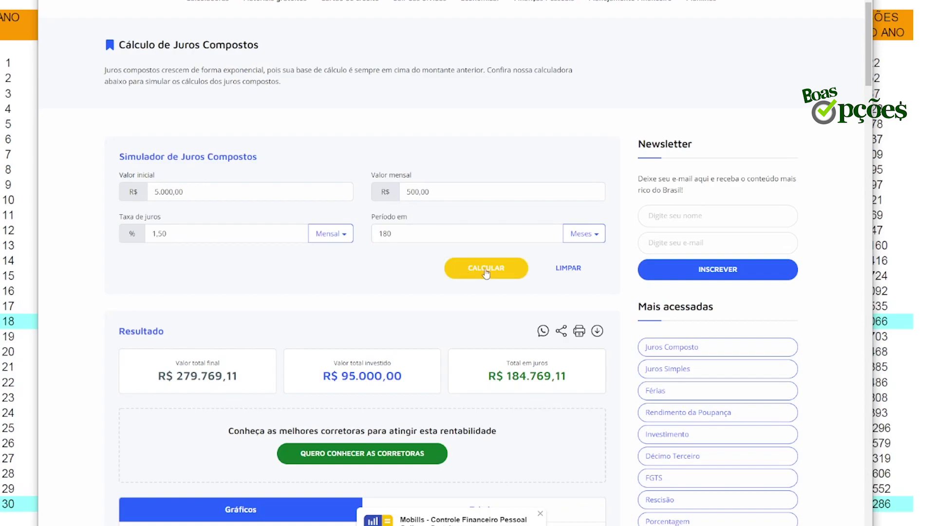
{"action": "left_click", "coordinate": [486, 269]}
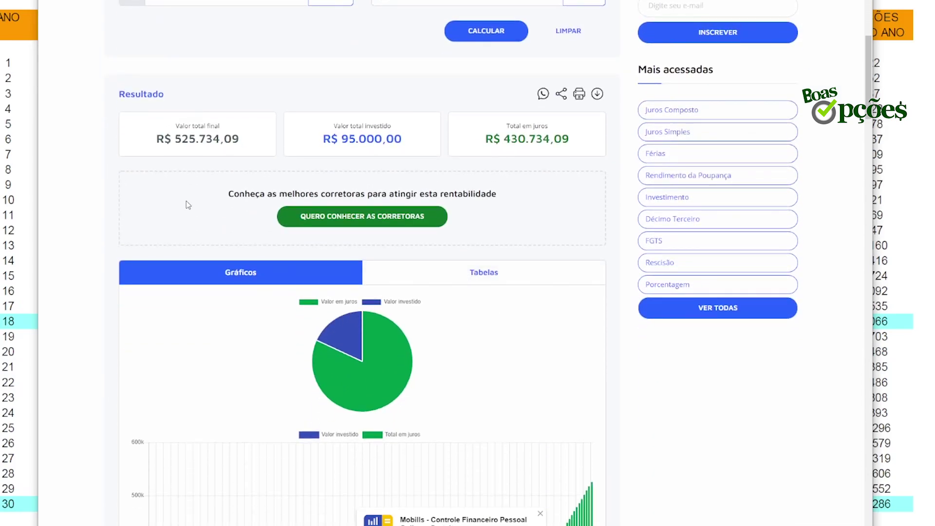
Highlight the recalculated Valor total final amount and check the interest rate that produced it
{"action": "scroll", "coordinate": [186, 201], "scroll_direction": "up", "scroll_amount": 4}
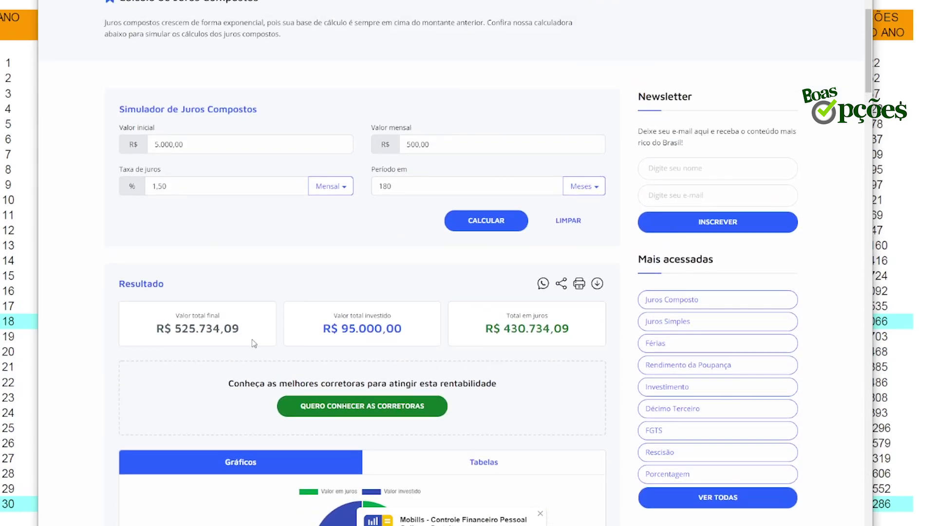
{"action": "left_click_drag", "start_coordinate": [251, 331], "coordinate": [155, 330]}
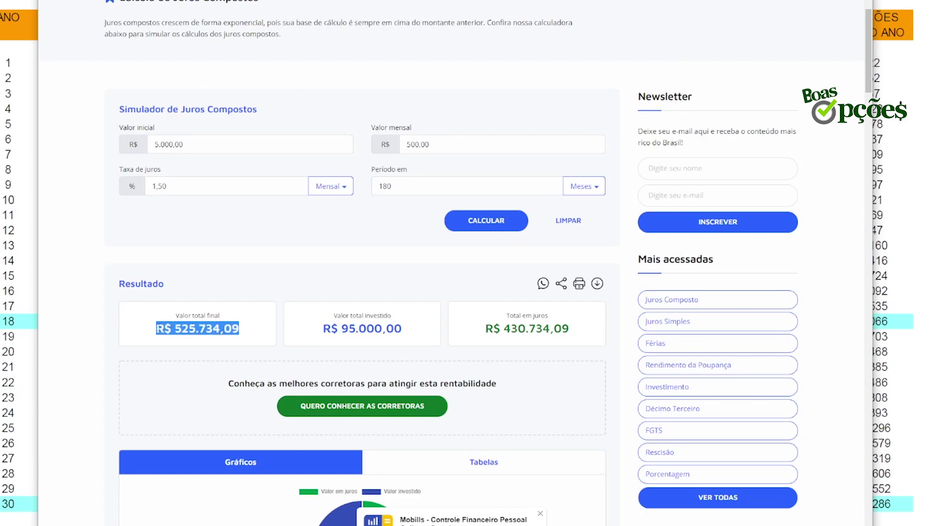
{"action": "double_click", "coordinate": [171, 187]}
{"action": "left_click", "coordinate": [204, 276]}
{"action": "left_click_drag", "start_coordinate": [241, 329], "coordinate": [174, 329]}
{"action": "left_click", "coordinate": [204, 278]}
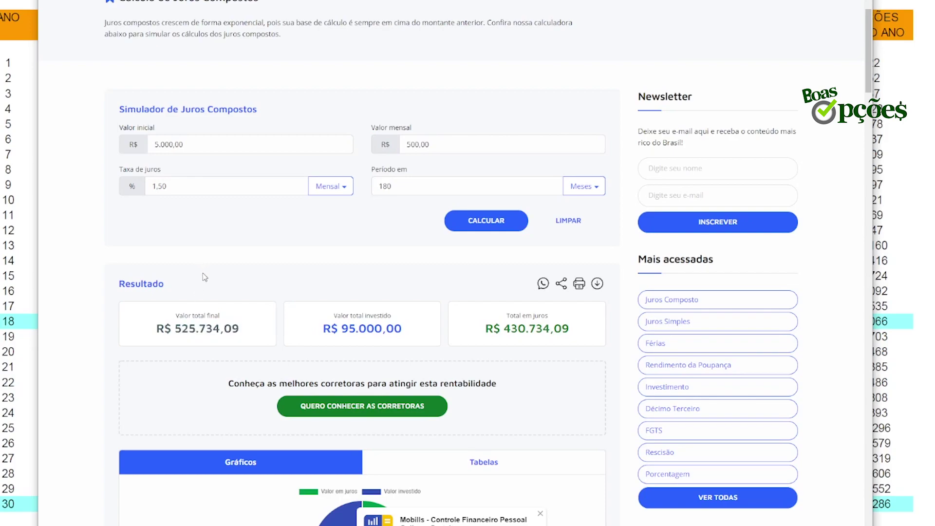
Set the monthly interest rate to 2,00% and recalculate the compound interest
{"action": "left_click_drag", "start_coordinate": [179, 187], "coordinate": [89, 189]}
{"action": "type", "text": "0,0200"}
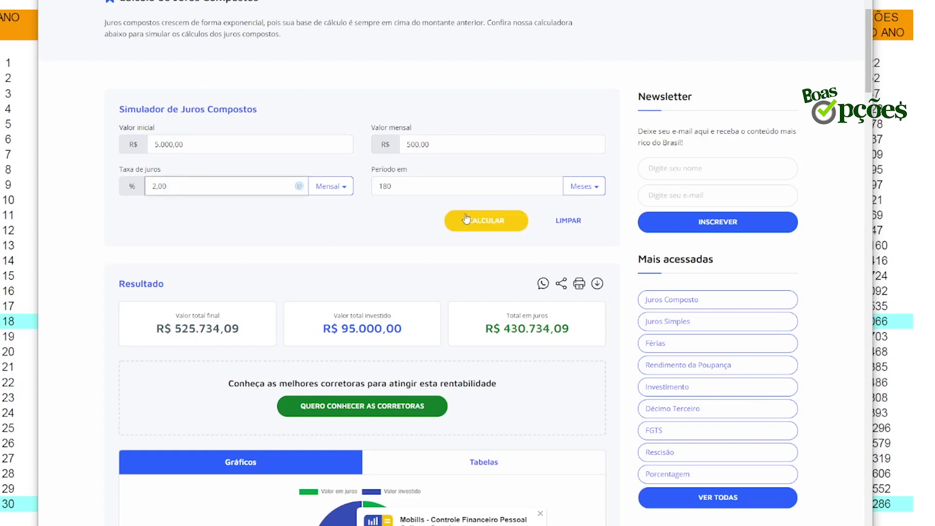
{"action": "left_click", "coordinate": [478, 223]}
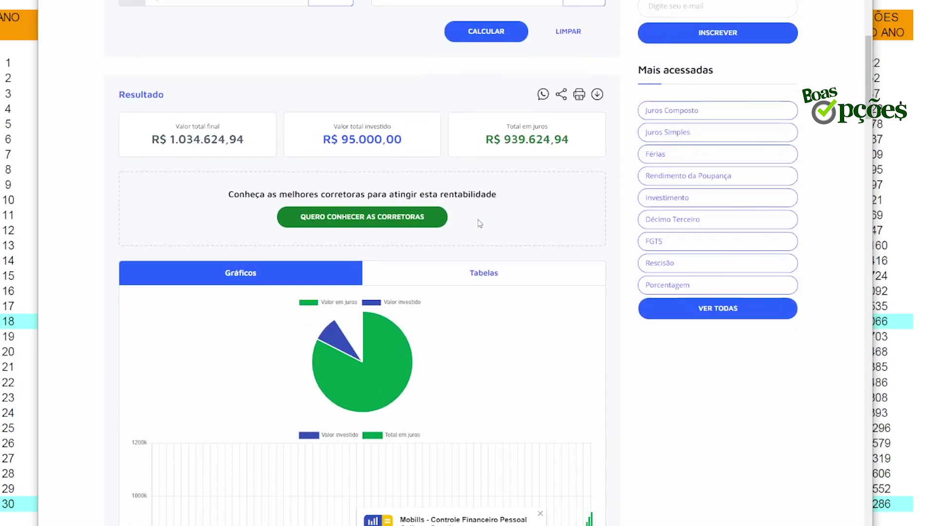
Highlight the Cálculo de Juros Compostos heading and examine the Taxa de juros field
{"action": "scroll", "coordinate": [294, 259], "scroll_direction": "up", "scroll_amount": 5}
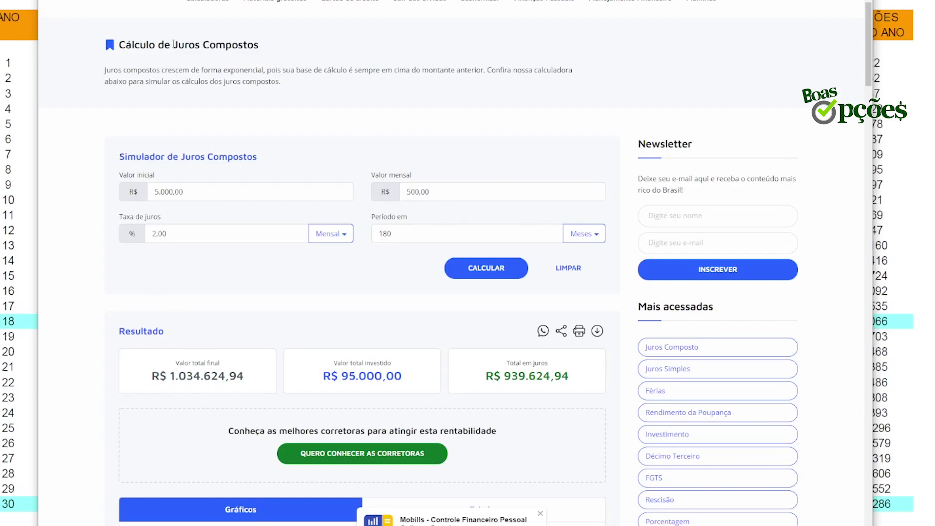
{"action": "left_click_drag", "start_coordinate": [118, 44], "coordinate": [274, 39]}
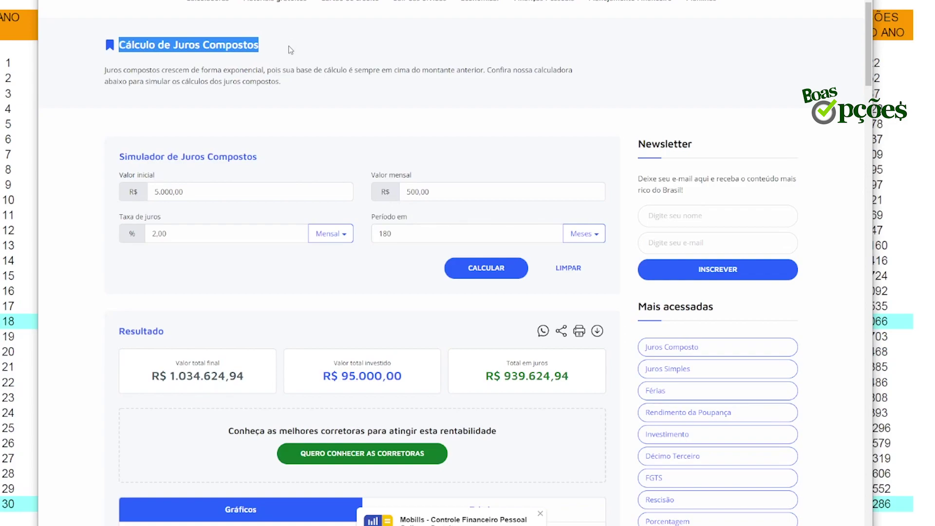
{"action": "left_click", "coordinate": [136, 232]}
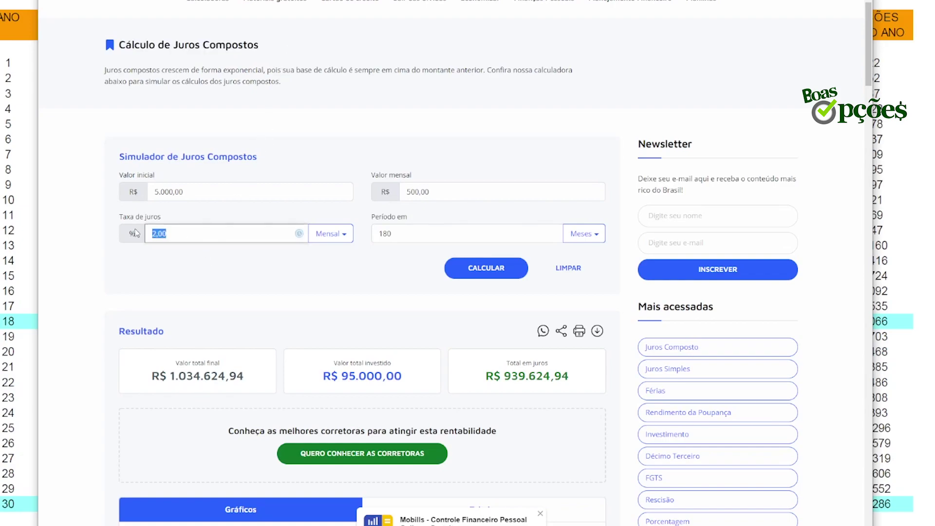
{"action": "left_click", "coordinate": [254, 213]}
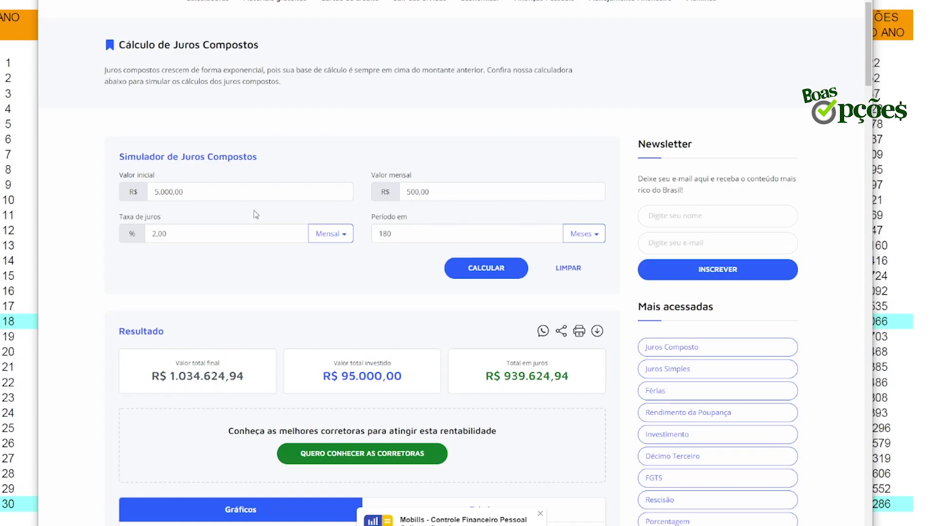
{"action": "key", "text": "Tab"}
{"action": "key", "text": "Tab"}
{"action": "double_click", "coordinate": [178, 238]}
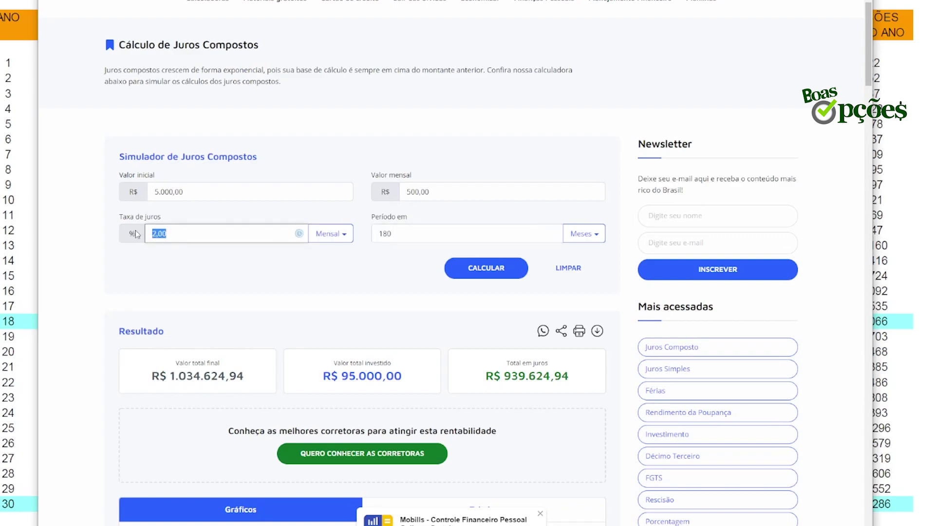
Examine the calculator's initial value, monthly contribution, interest rate and period fields one after another
{"action": "double_click", "coordinate": [434, 192]}
{"action": "key", "text": "Right"}
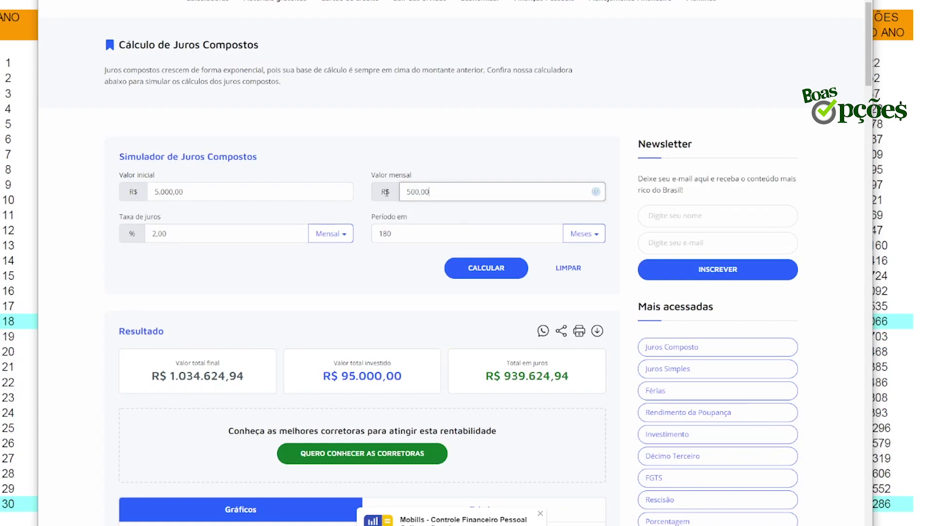
{"action": "double_click", "coordinate": [213, 185]}
{"action": "double_click", "coordinate": [432, 195]}
{"action": "left_click", "coordinate": [382, 173]}
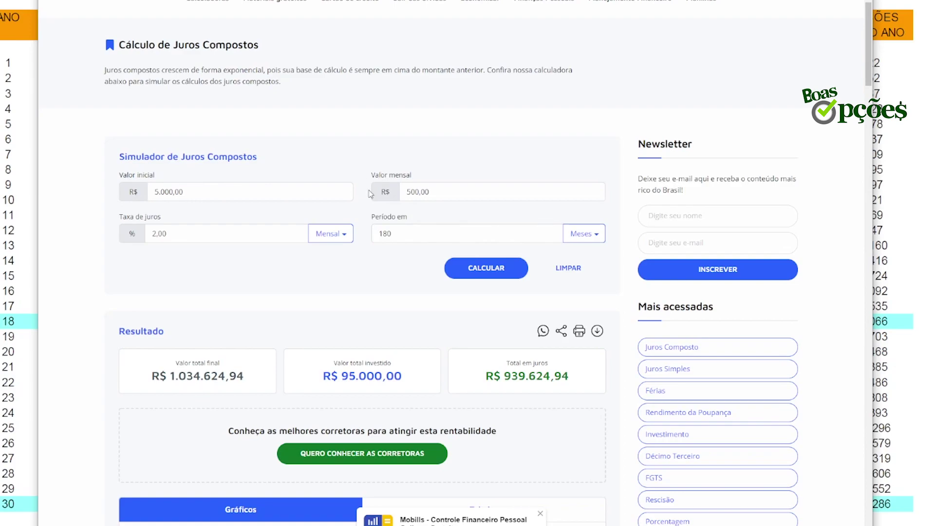
{"action": "left_click", "coordinate": [436, 192]}
{"action": "left_click", "coordinate": [552, 234]}
{"action": "left_click", "coordinate": [150, 234]}
{"action": "left_click", "coordinate": [416, 234]}
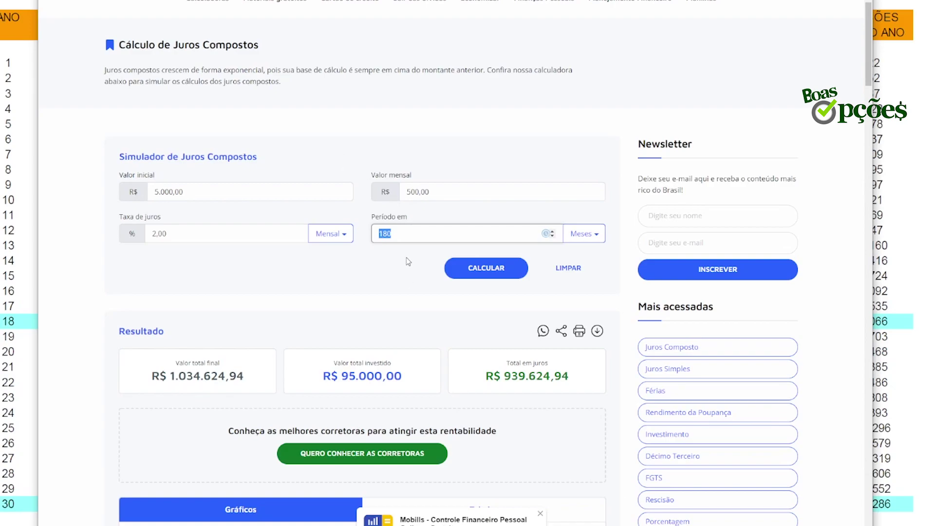
Set the monthly interest rate to 1,00% and the period to 360 months, and recalculate the compound interest
{"action": "left_click", "coordinate": [188, 235]}
{"action": "type", "text": "1,00"}
{"action": "left_click", "coordinate": [408, 236]}
{"action": "type", "text": "360"}
{"action": "left_click", "coordinate": [495, 273]}
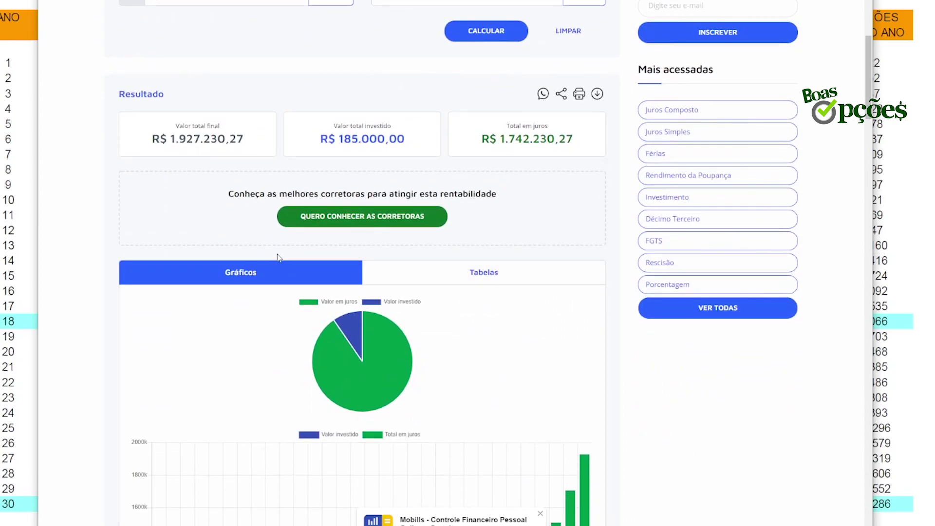
Check the interest rate and highlight the Valor total final amount for the 360-month period
{"action": "scroll", "coordinate": [278, 257], "scroll_direction": "up", "scroll_amount": 4}
{"action": "left_click_drag", "start_coordinate": [175, 187], "coordinate": [153, 187]}
{"action": "left_click", "coordinate": [217, 271]}
{"action": "left_click_drag", "start_coordinate": [160, 329], "coordinate": [250, 338]}
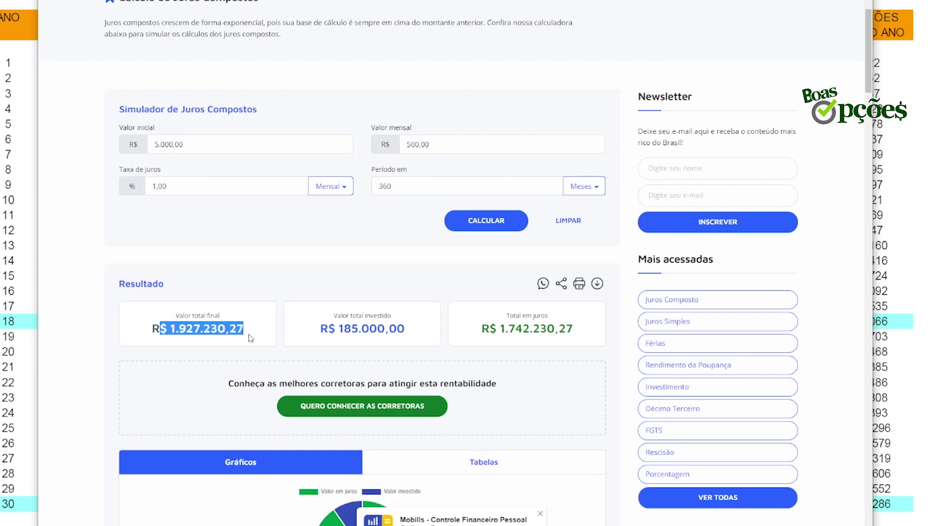
{"action": "left_click", "coordinate": [240, 282]}
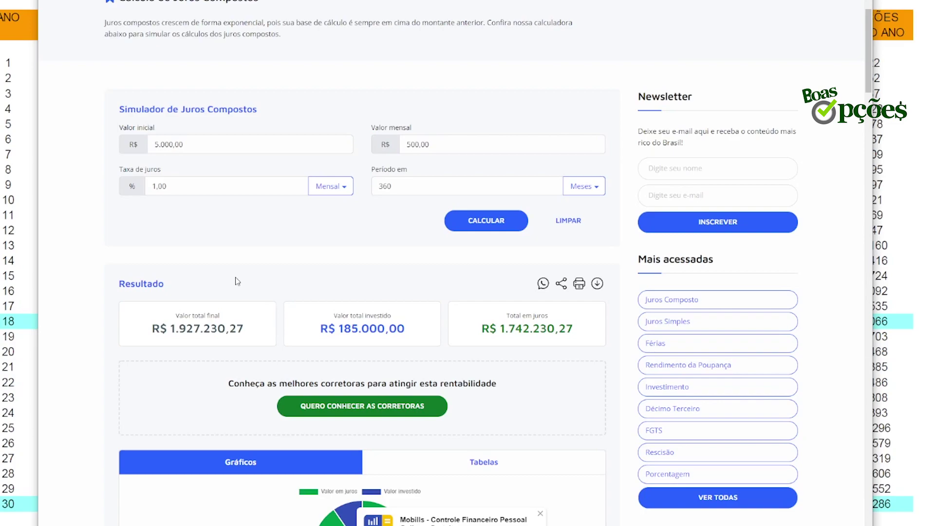
Set the monthly interest rate to 1,50% and recalculate the compound interest over 360 months
{"action": "left_click_drag", "start_coordinate": [175, 186], "coordinate": [138, 191]}
{"action": "type", "text": "0,01500"}
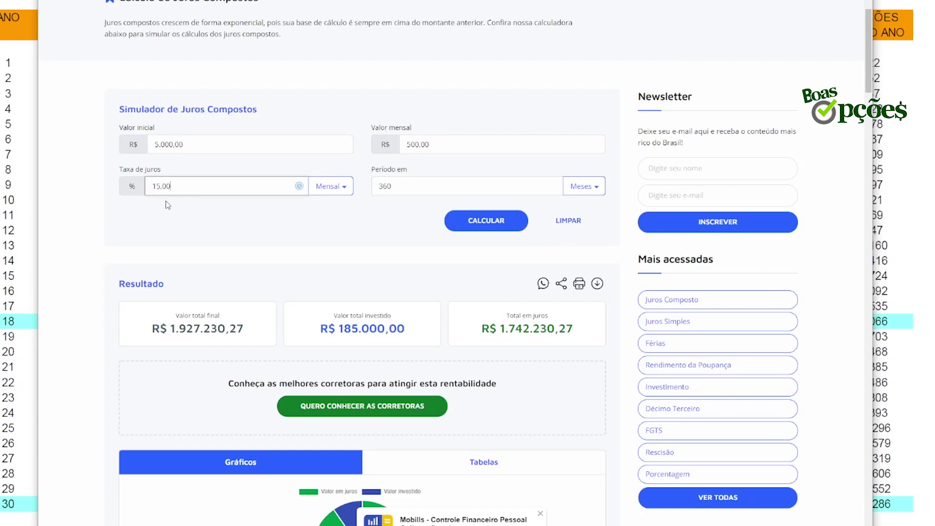
{"action": "left_click", "coordinate": [475, 224]}
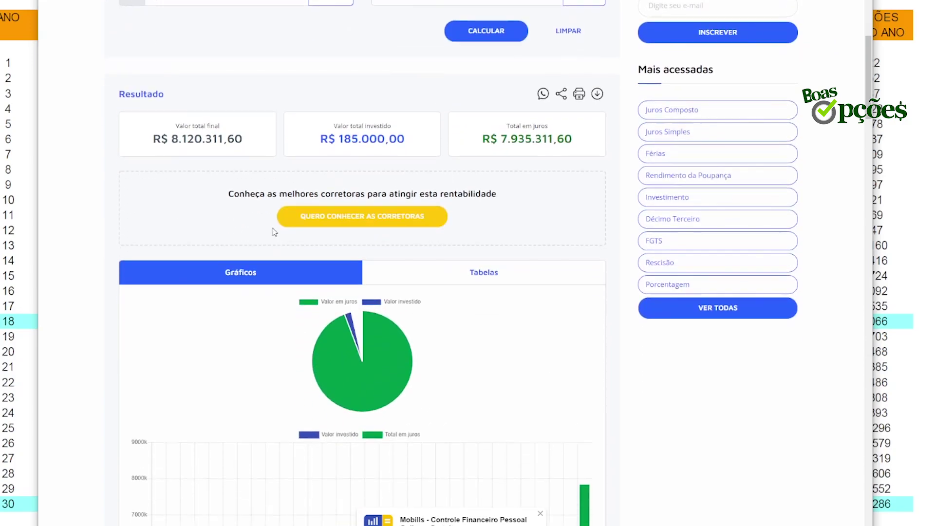
Review the 360-month simulation by highlighting its interest rate, monthly contribution and period in turn
{"action": "scroll", "coordinate": [226, 133], "scroll_direction": "up", "scroll_amount": 1}
{"action": "scroll", "coordinate": [226, 133], "scroll_direction": "up", "scroll_amount": 4}
{"action": "left_click_drag", "start_coordinate": [169, 186], "coordinate": [138, 186]}
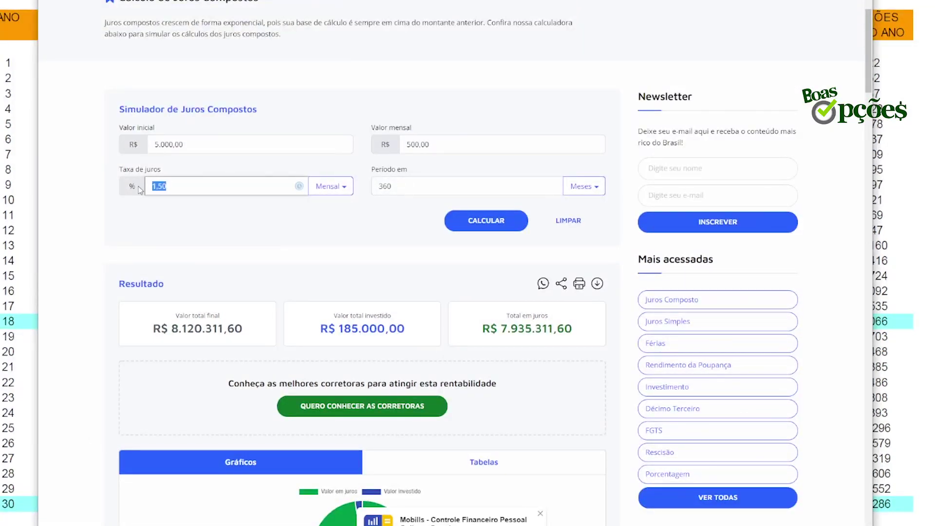
{"action": "left_click", "coordinate": [207, 239]}
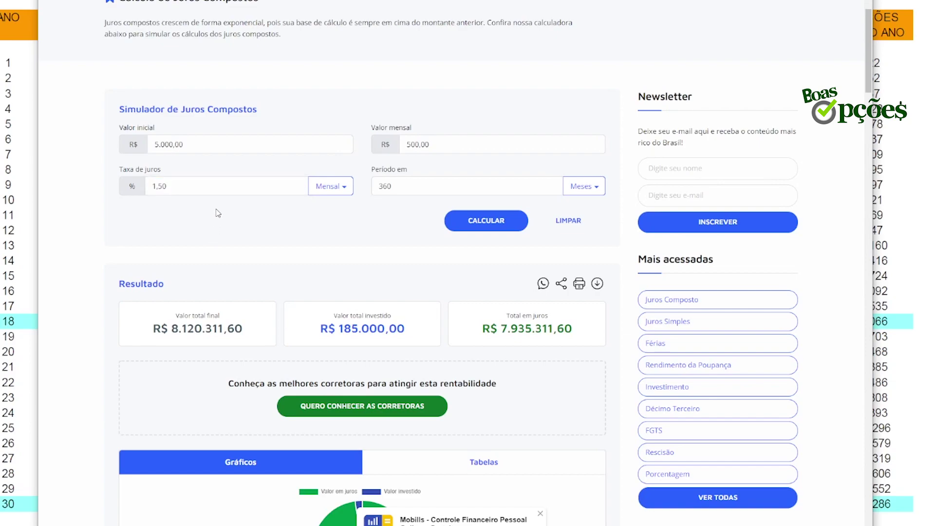
{"action": "left_click_drag", "start_coordinate": [430, 144], "coordinate": [401, 144]}
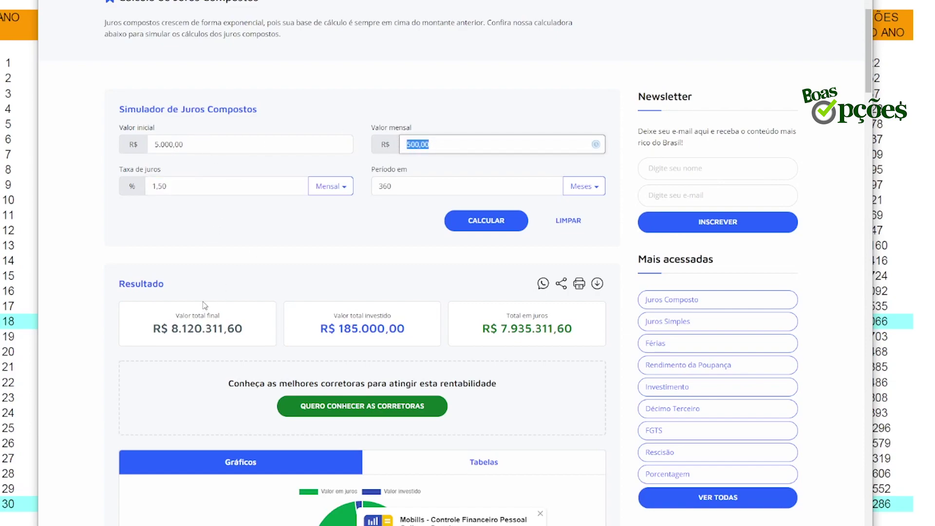
{"action": "left_click_drag", "start_coordinate": [407, 186], "coordinate": [376, 186]}
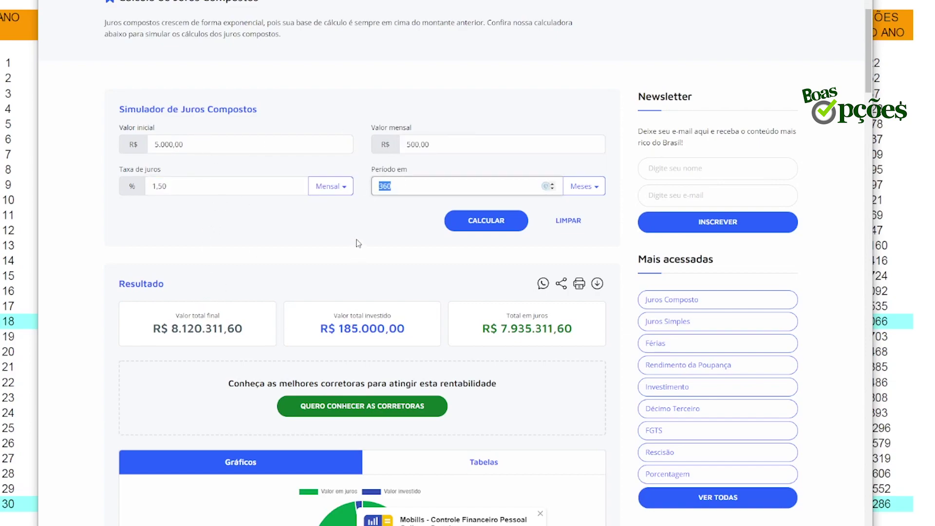
Examine the Valor total final amount in the simulation result by highlighting it repeatedly
{"action": "left_click", "coordinate": [365, 229]}
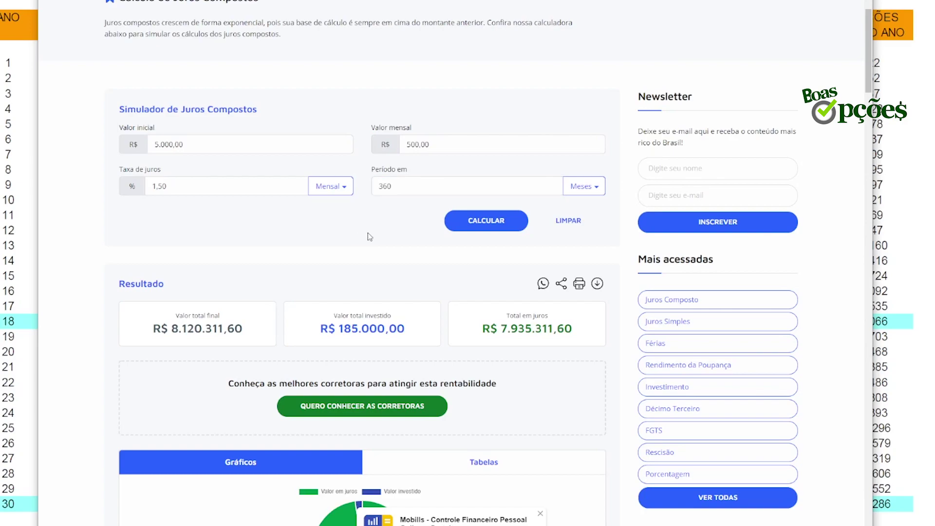
{"action": "left_click_drag", "start_coordinate": [253, 327], "coordinate": [140, 336]}
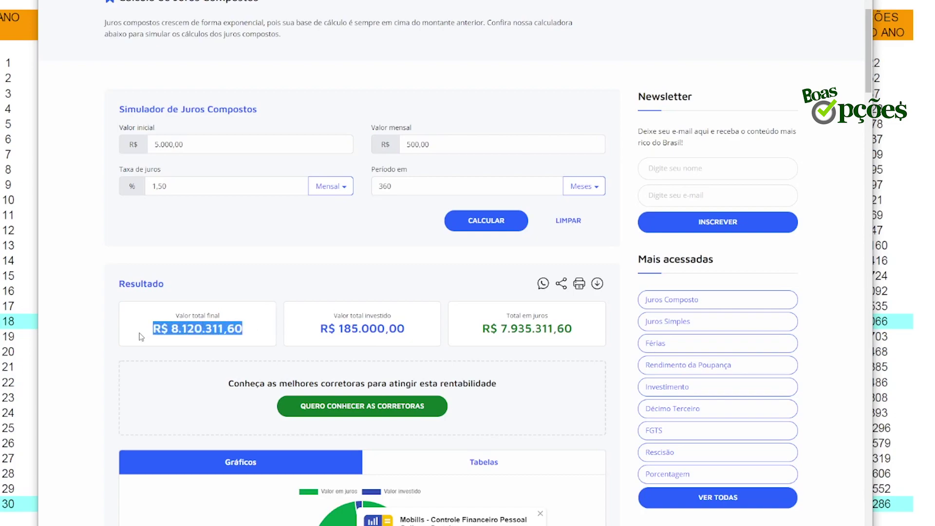
{"action": "left_click", "coordinate": [270, 228]}
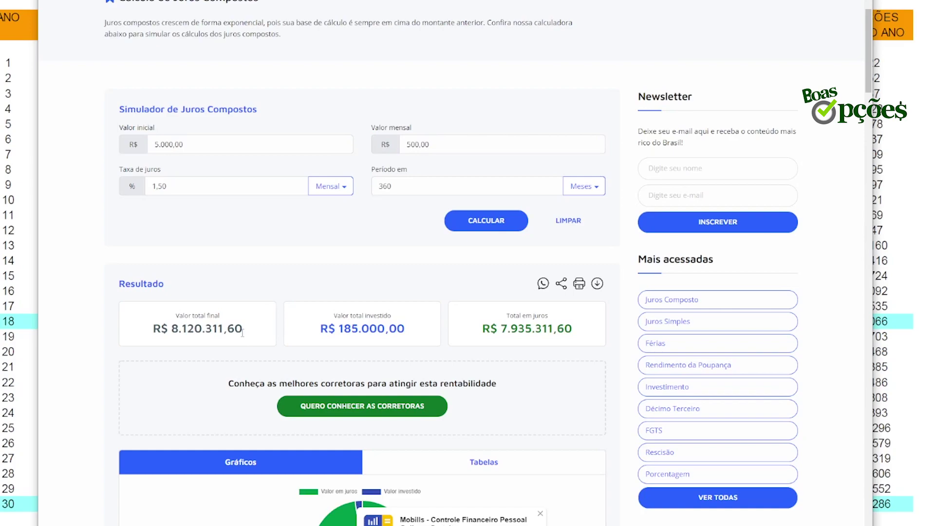
{"action": "left_click_drag", "start_coordinate": [242, 332], "coordinate": [165, 315]}
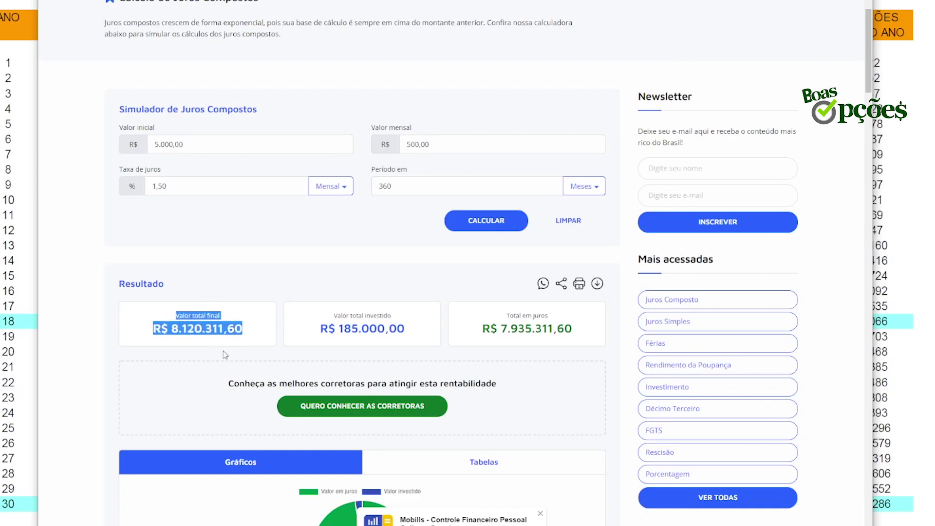
{"action": "left_click", "coordinate": [189, 349]}
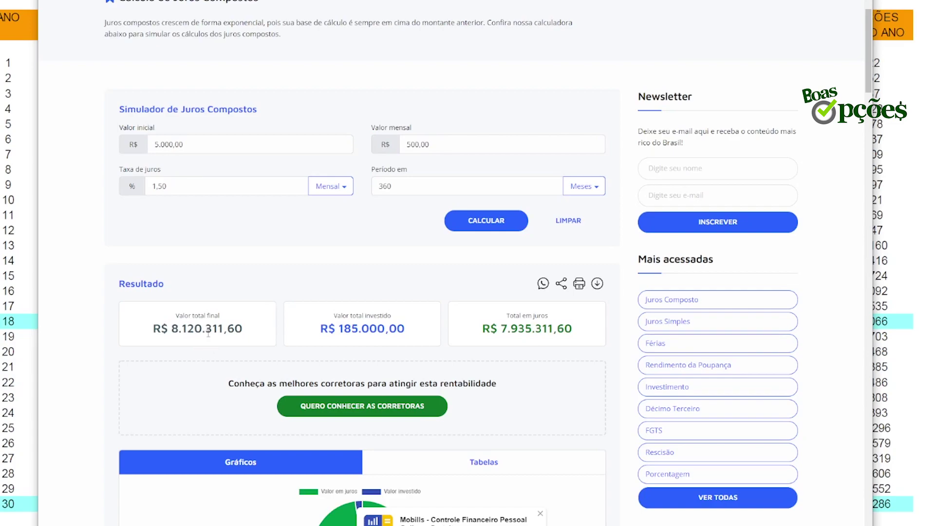
{"action": "left_click_drag", "start_coordinate": [242, 329], "coordinate": [157, 322]}
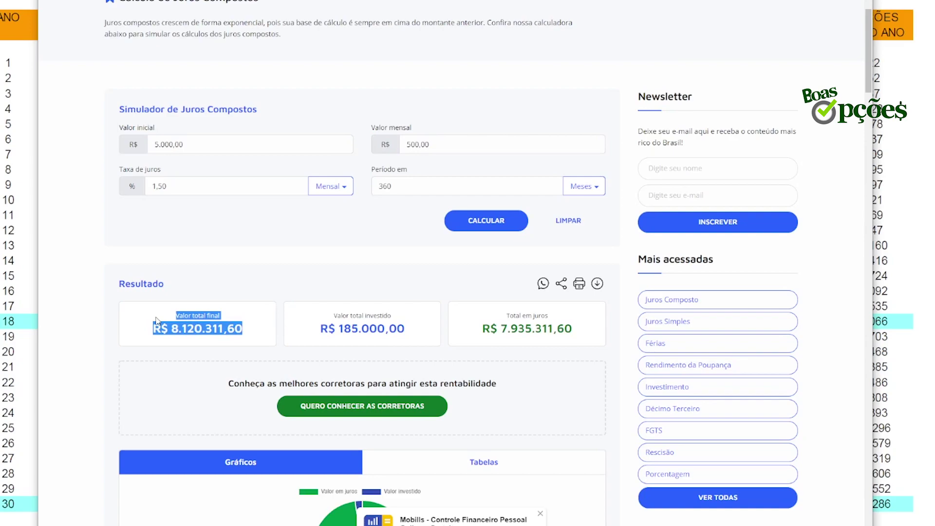
{"action": "left_click", "coordinate": [156, 323]}
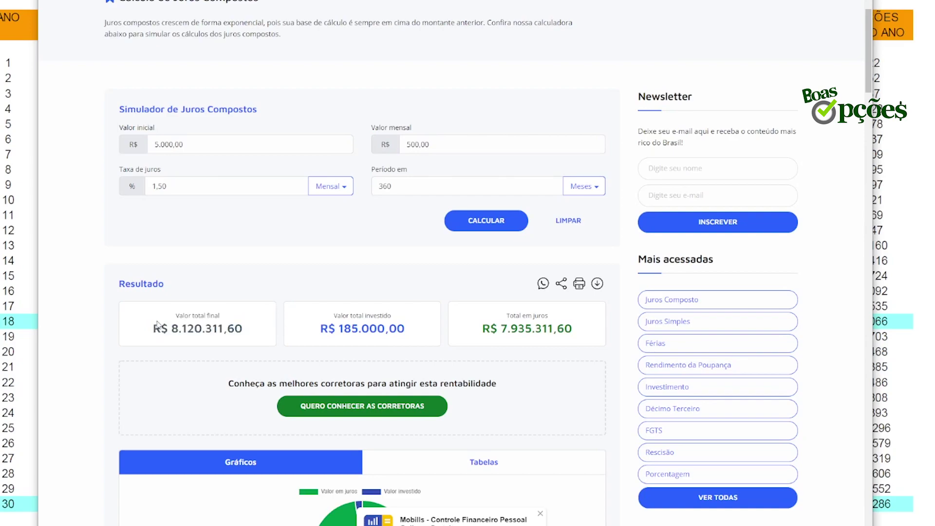
{"action": "left_click_drag", "start_coordinate": [152, 330], "coordinate": [244, 331]}
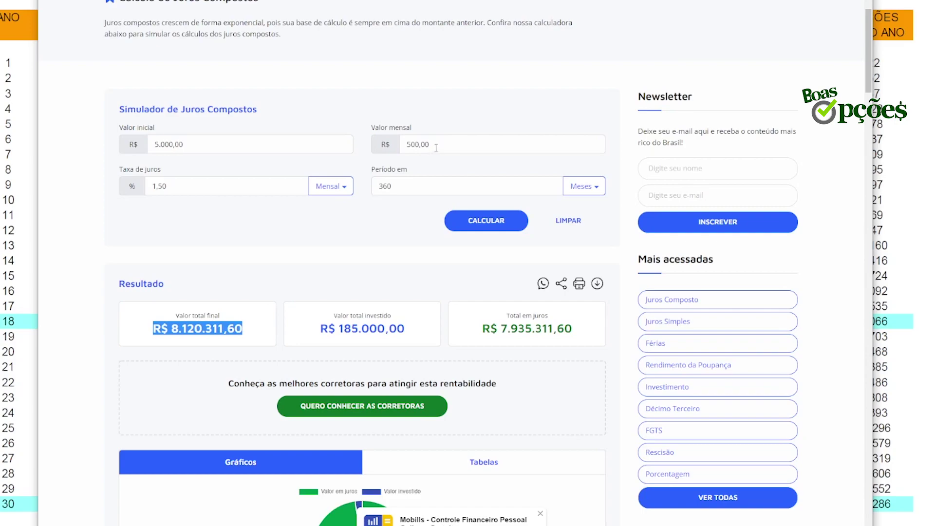
Go over the simulation inputs behind the result, highlighting the monthly contribution, the period and the interest rate
{"action": "left_click_drag", "start_coordinate": [431, 145], "coordinate": [413, 145]}
{"action": "left_click_drag", "start_coordinate": [397, 187], "coordinate": [363, 188]}
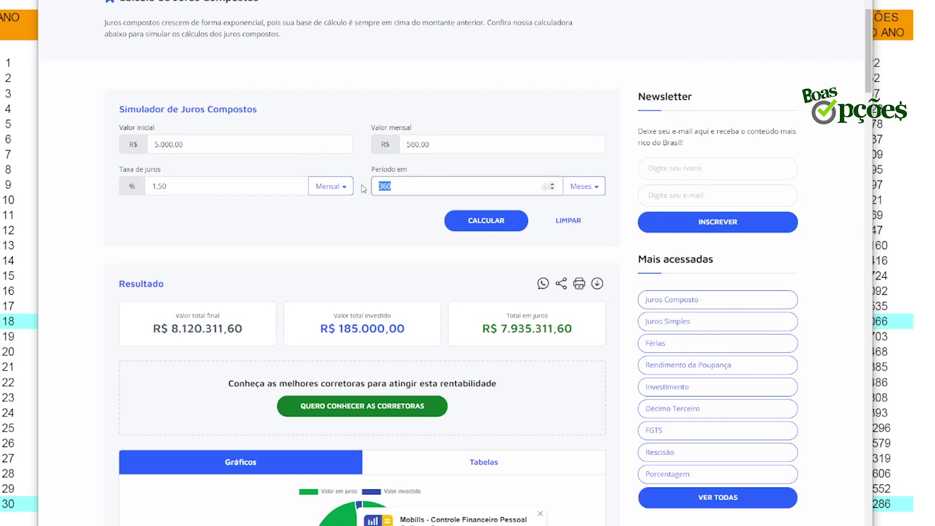
{"action": "left_click_drag", "start_coordinate": [179, 188], "coordinate": [137, 190]}
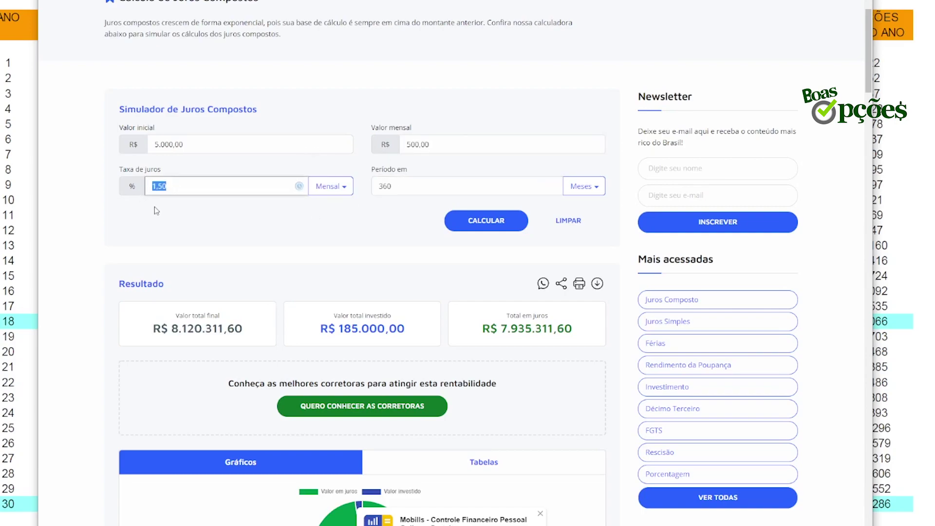
{"action": "left_click", "coordinate": [173, 186]}
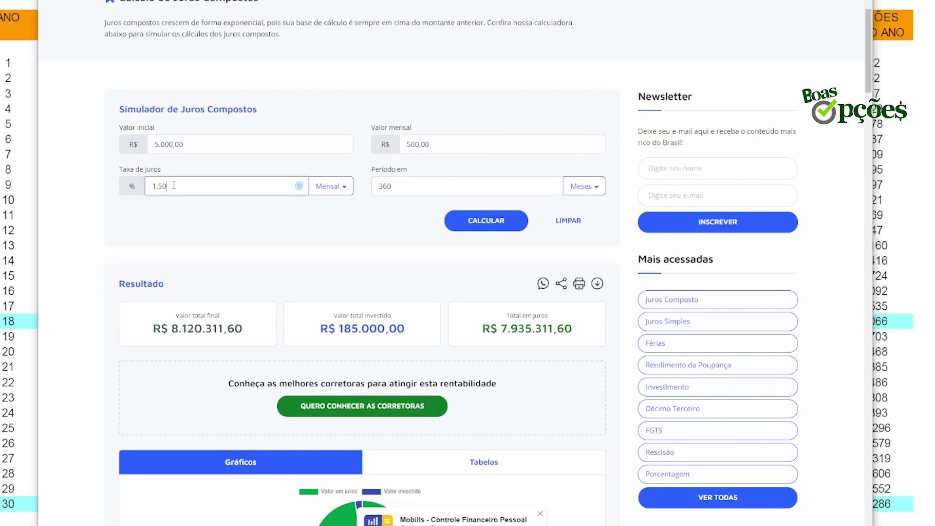